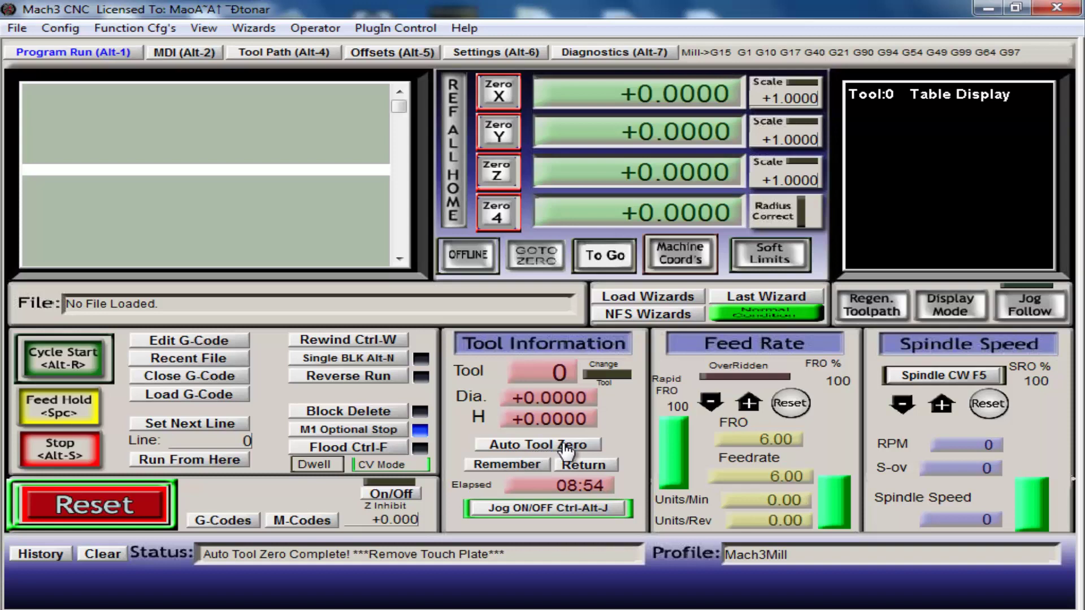
Run Auto Tool Zero with the 19,500 MM plate thickness and send the machine to zero.
{"action": "left_click", "coordinate": [567, 446]}
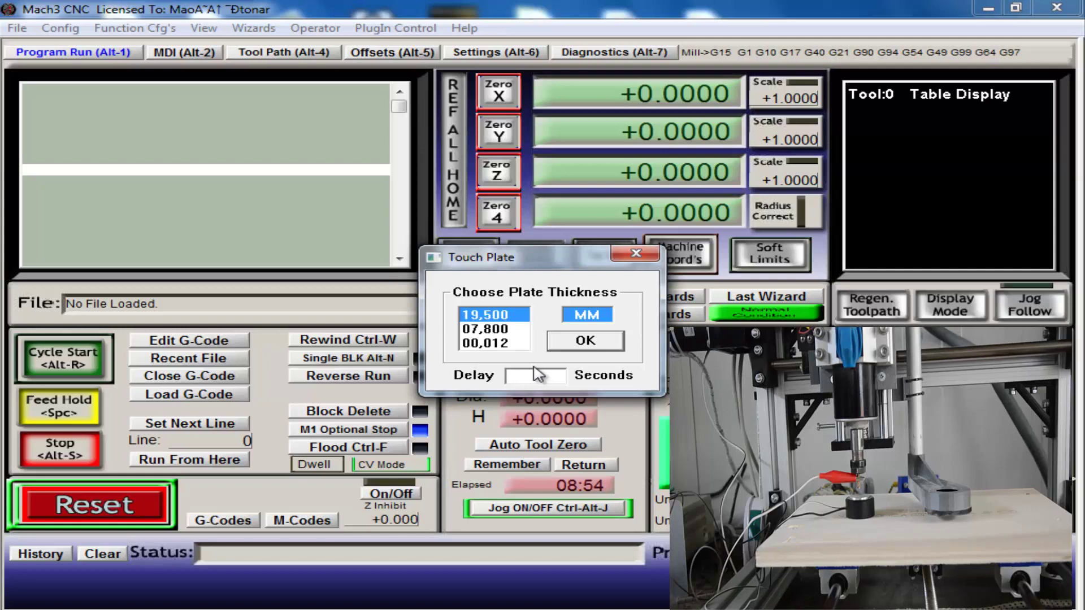
{"action": "left_click", "coordinate": [590, 341]}
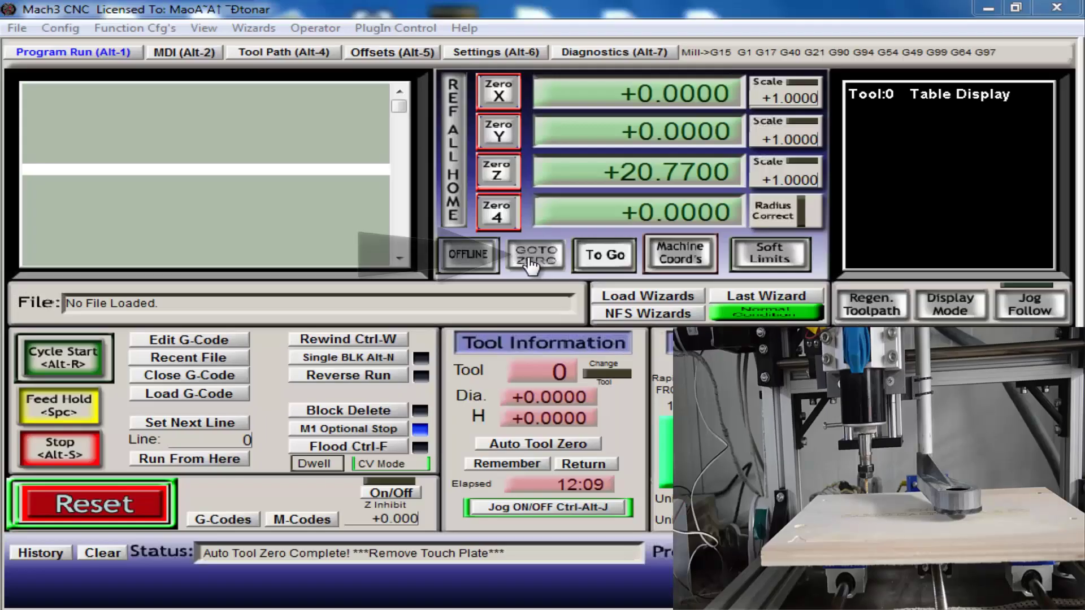
{"action": "left_click", "coordinate": [535, 257]}
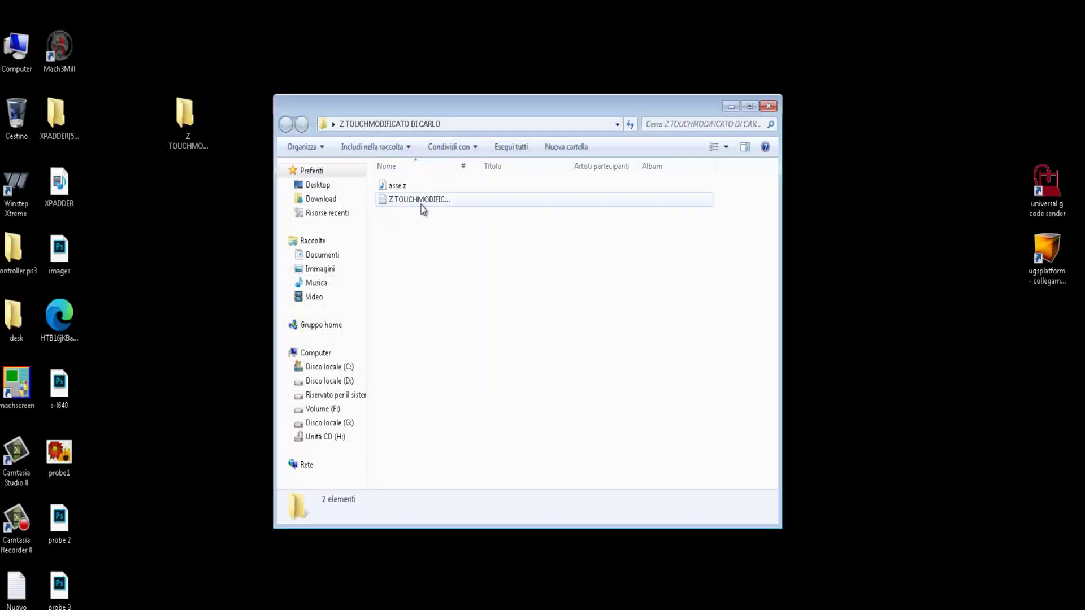
Copy the entire script from the Z TOUCHMODIFICATO text file, and close the file and its folder.
{"action": "double_click", "coordinate": [422, 203]}
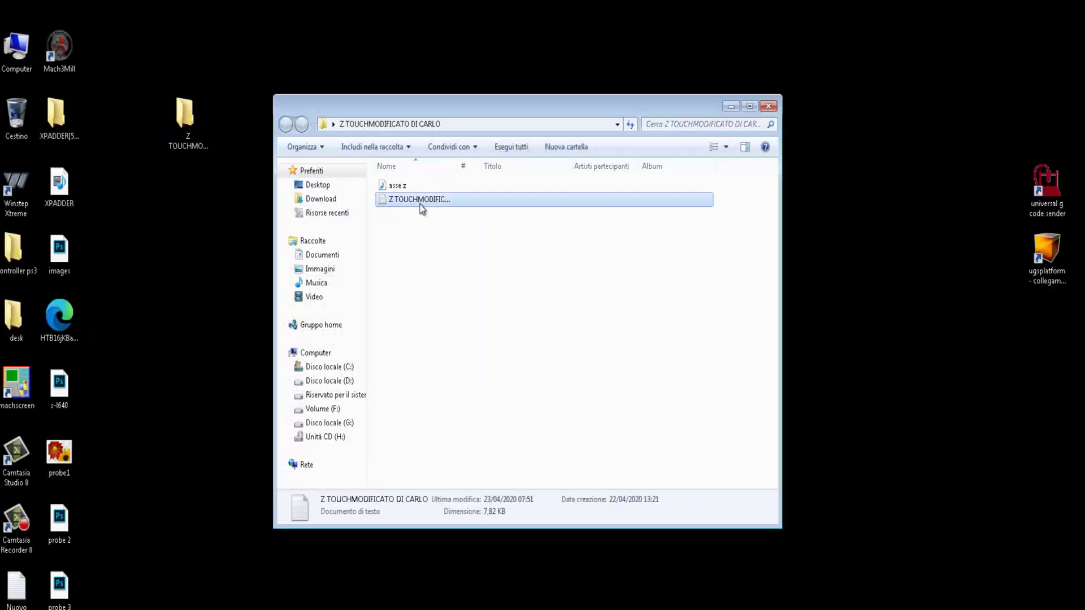
{"action": "left_click", "coordinate": [277, 164]}
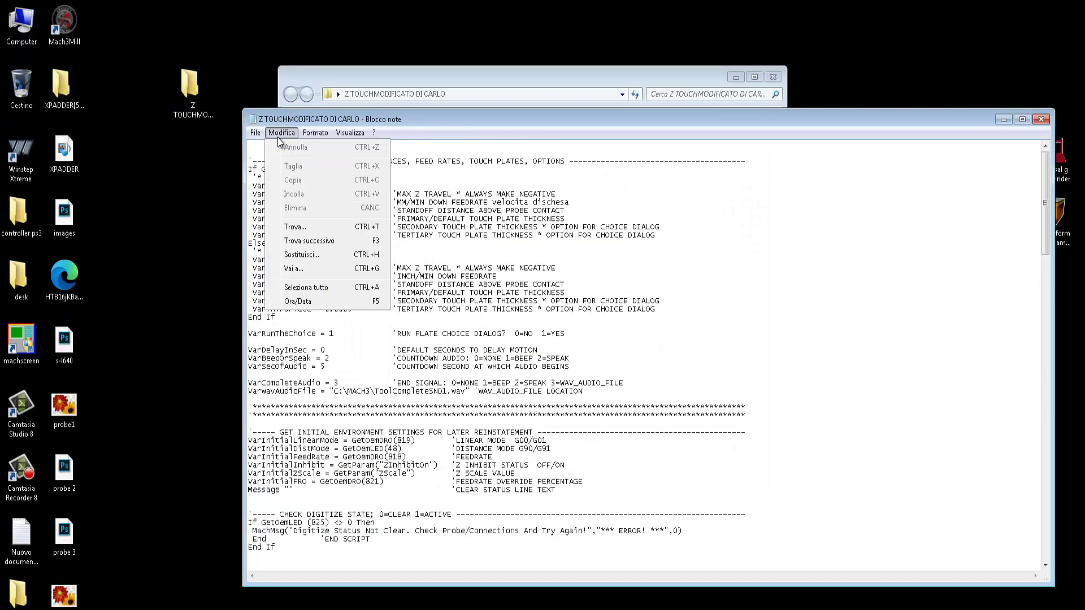
{"action": "left_click", "coordinate": [305, 287]}
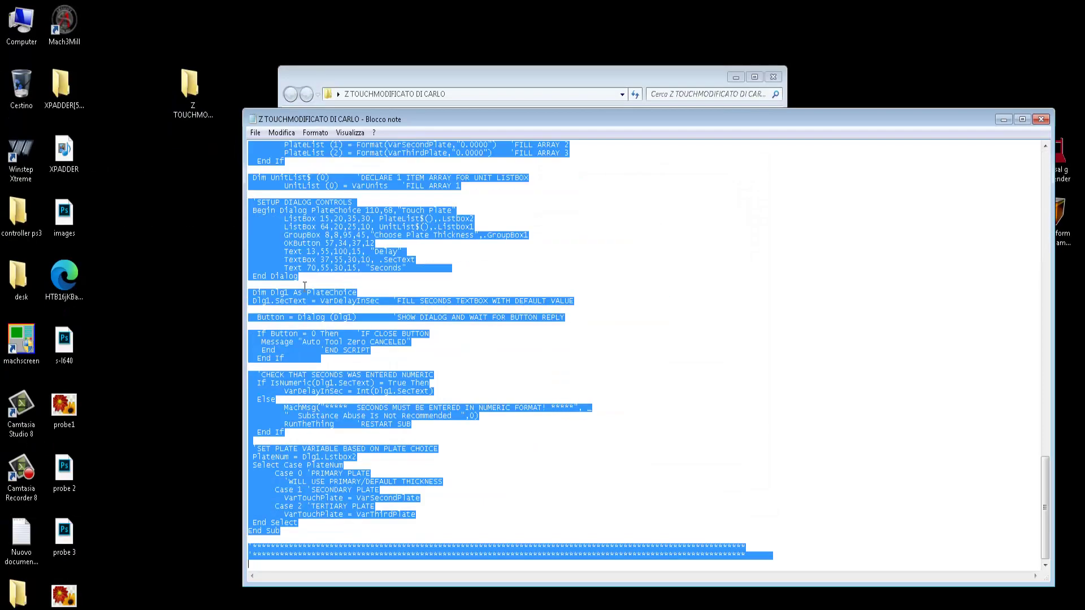
{"action": "right_click", "coordinate": [314, 216]}
{"action": "left_click", "coordinate": [342, 257]}
{"action": "left_click", "coordinate": [1041, 119]}
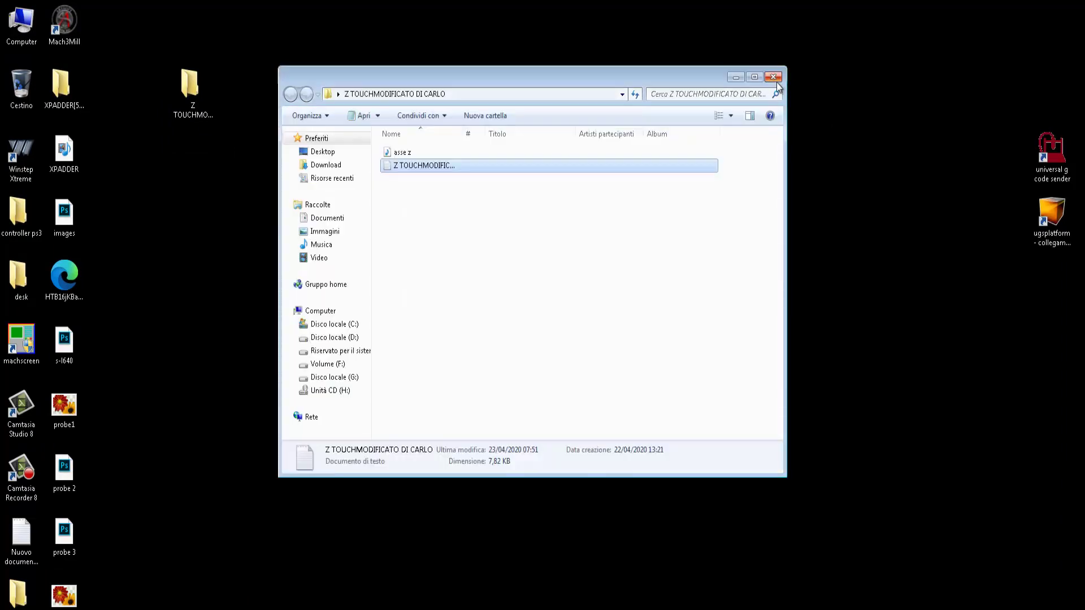
{"action": "left_click", "coordinate": [774, 77]}
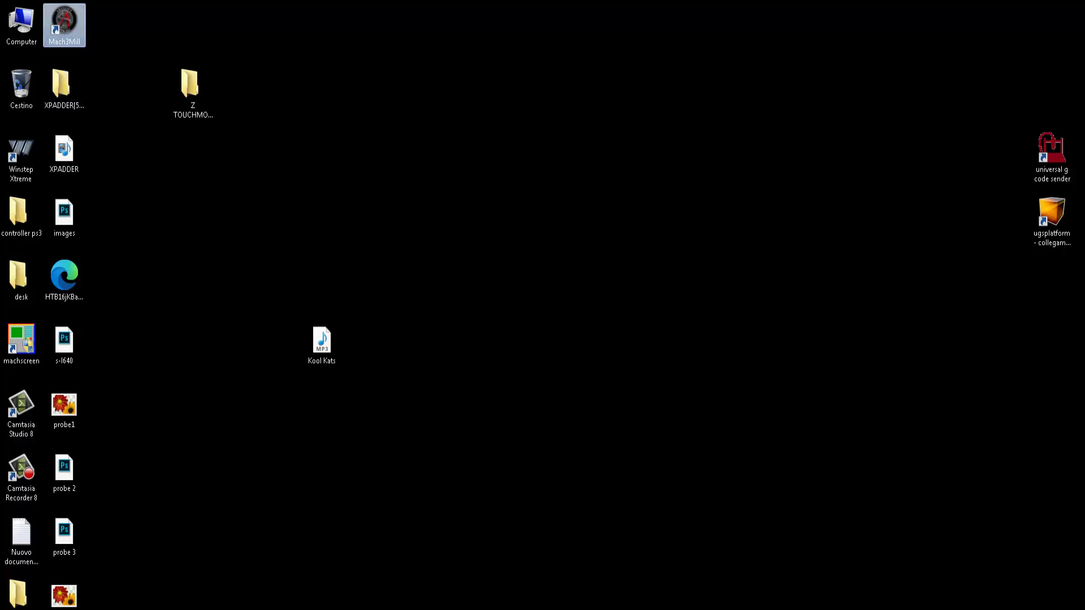
Start Mach3Mill and open the script of the Auto Tool Zero button for editing.
{"action": "double_click", "coordinate": [64, 24]}
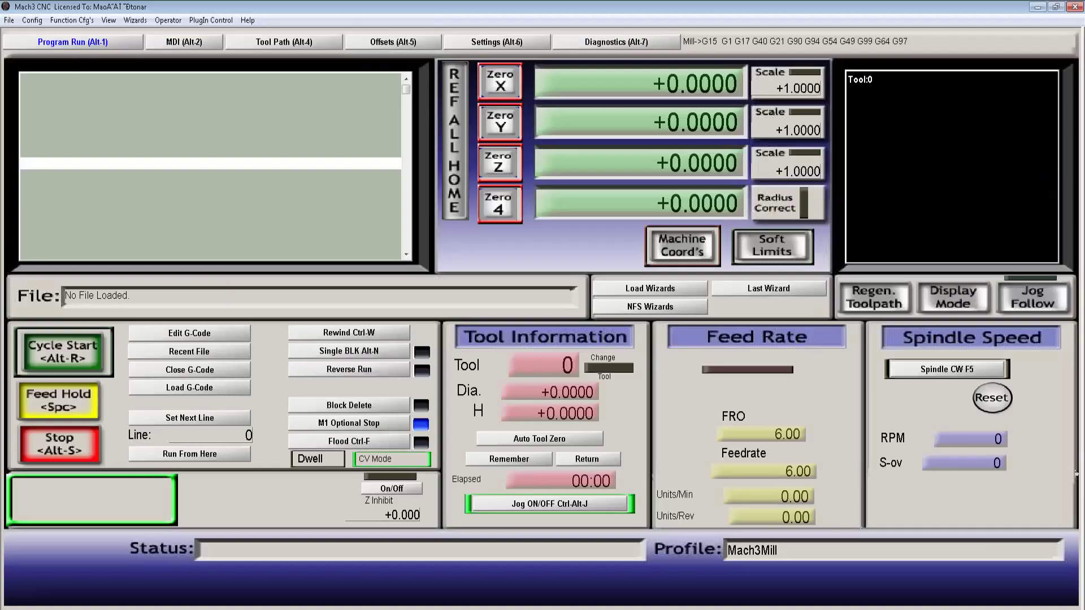
{"action": "left_click", "coordinate": [195, 21]}
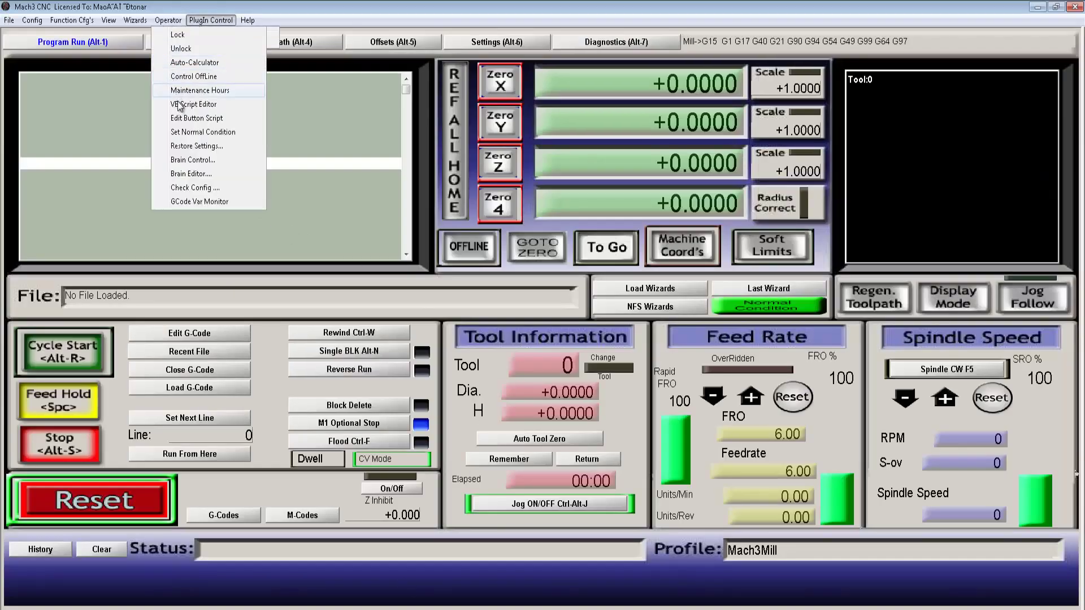
{"action": "left_click", "coordinate": [194, 118]}
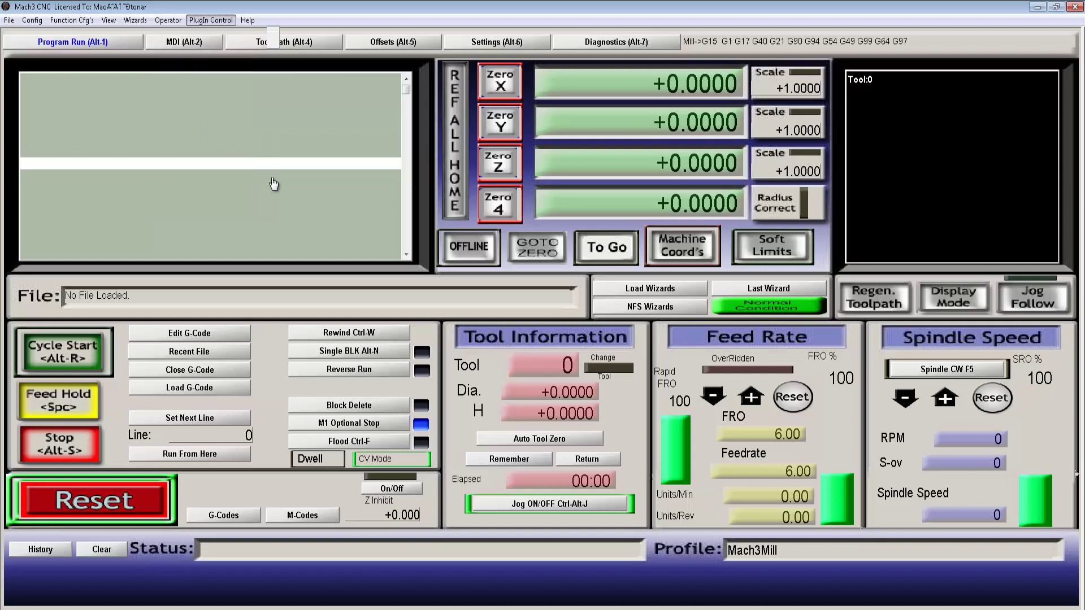
{"action": "left_click", "coordinate": [457, 421]}
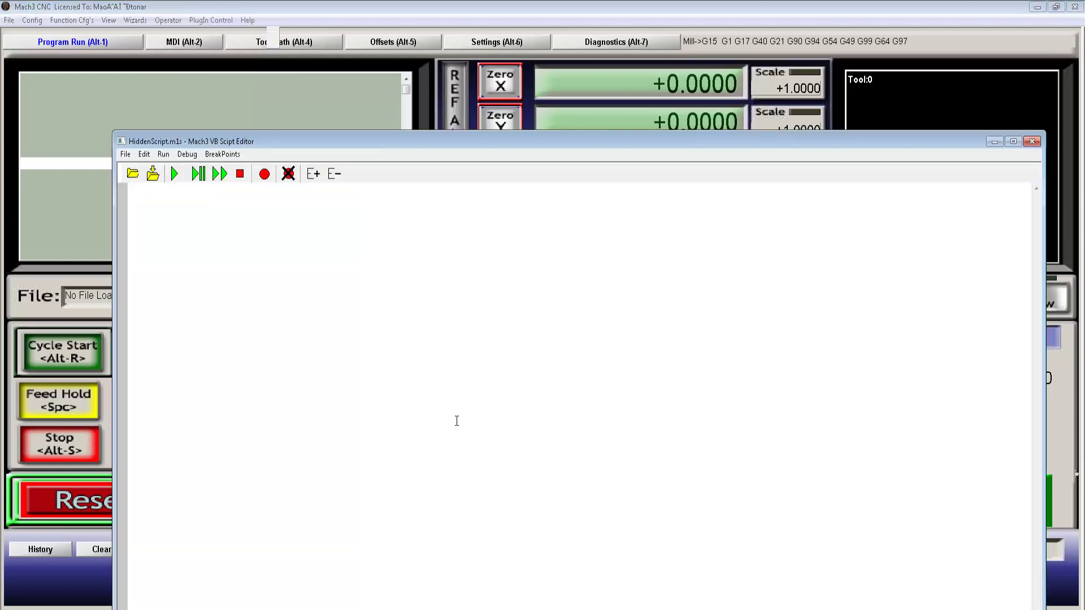
Paste the copied script into the empty button script and save it, closing the script editor.
{"action": "right_click", "coordinate": [225, 283]}
{"action": "left_click", "coordinate": [252, 320]}
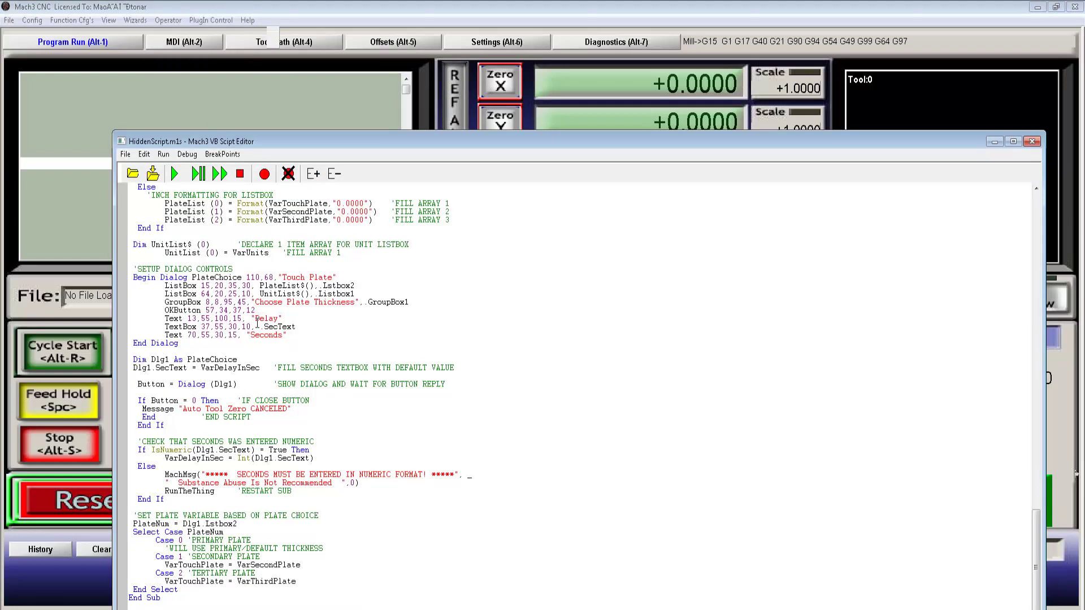
{"action": "scroll", "coordinate": [263, 332], "scroll_direction": "up", "scroll_amount": 20}
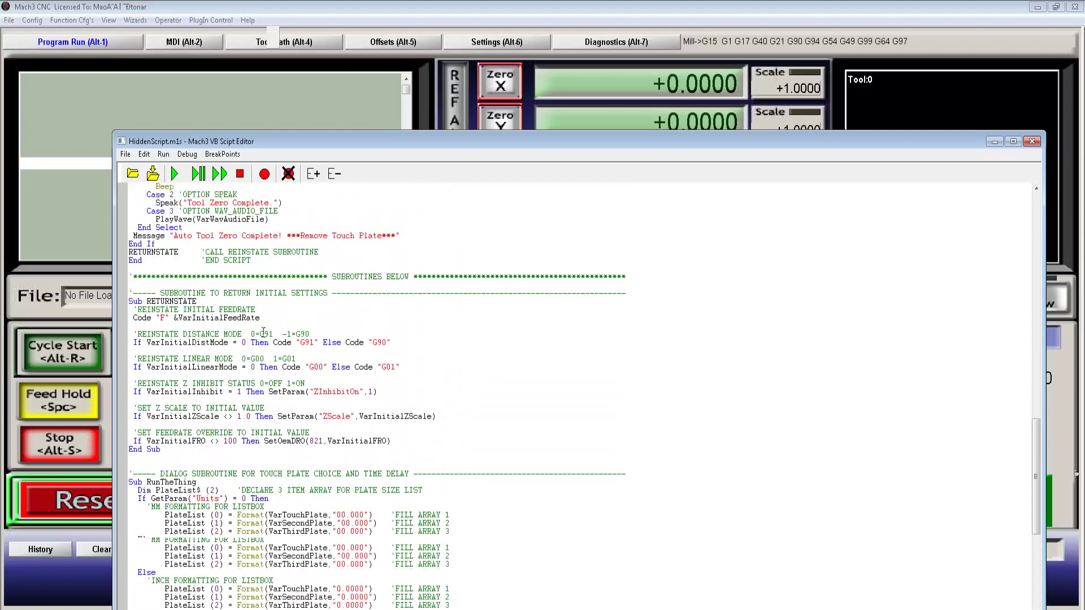
{"action": "scroll", "coordinate": [264, 332], "scroll_direction": "up", "scroll_amount": 15}
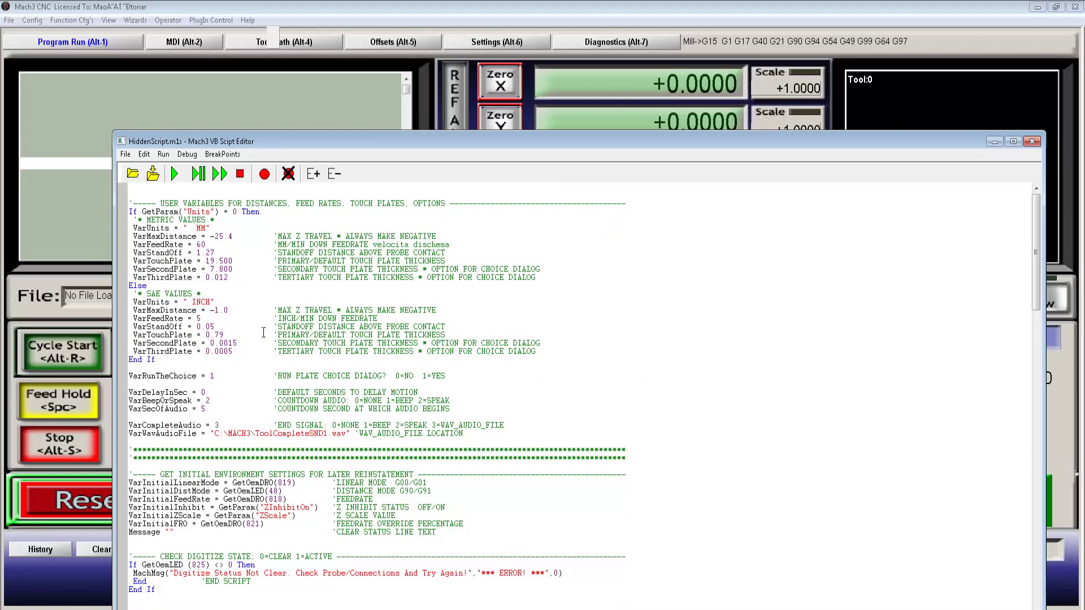
{"action": "left_click", "coordinate": [127, 155]}
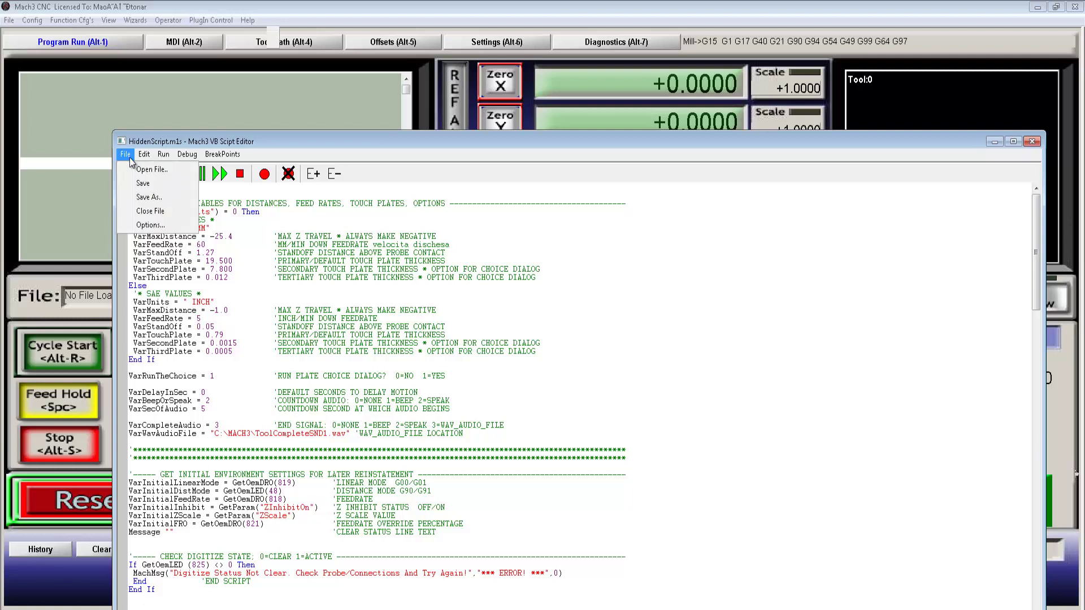
{"action": "left_click", "coordinate": [145, 184]}
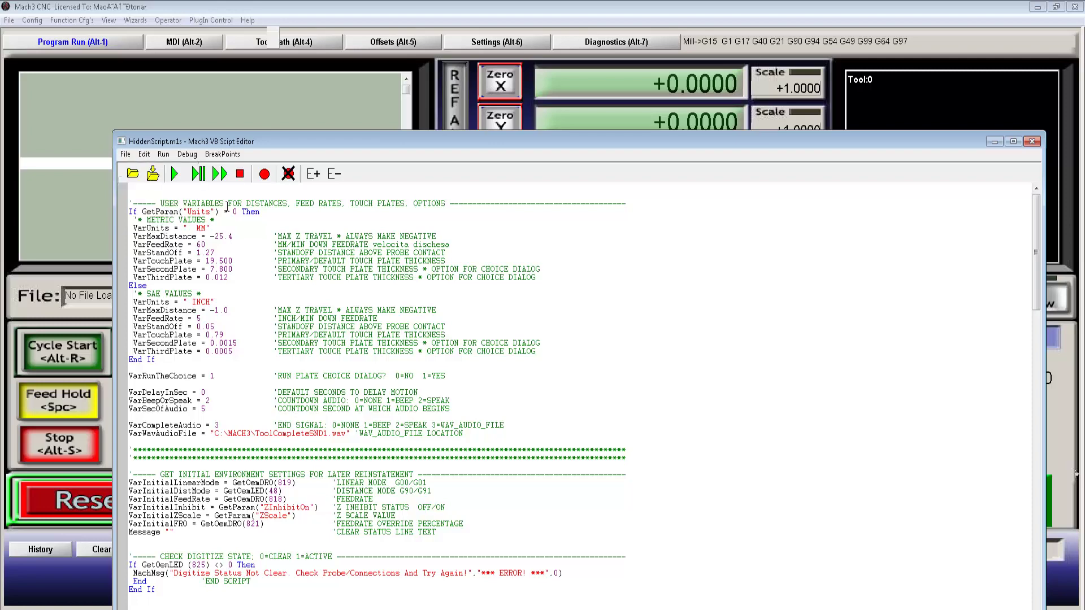
{"action": "left_click", "coordinate": [1033, 142]}
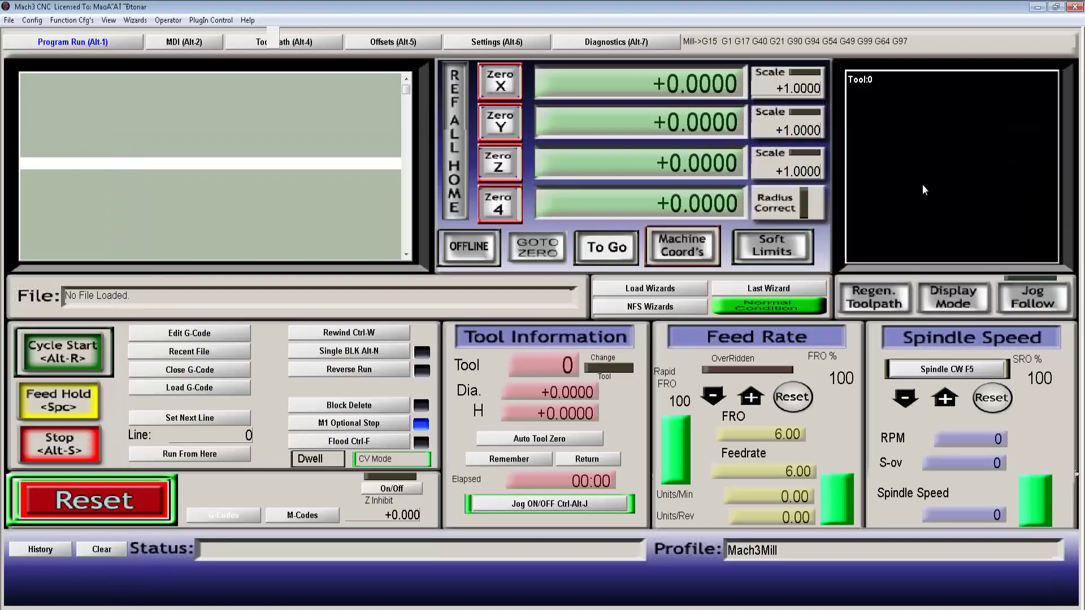
Test Auto Tool Zero with the 19,500 MM plate and no delay, stopping the probing with a reset.
{"action": "left_click", "coordinate": [532, 440]}
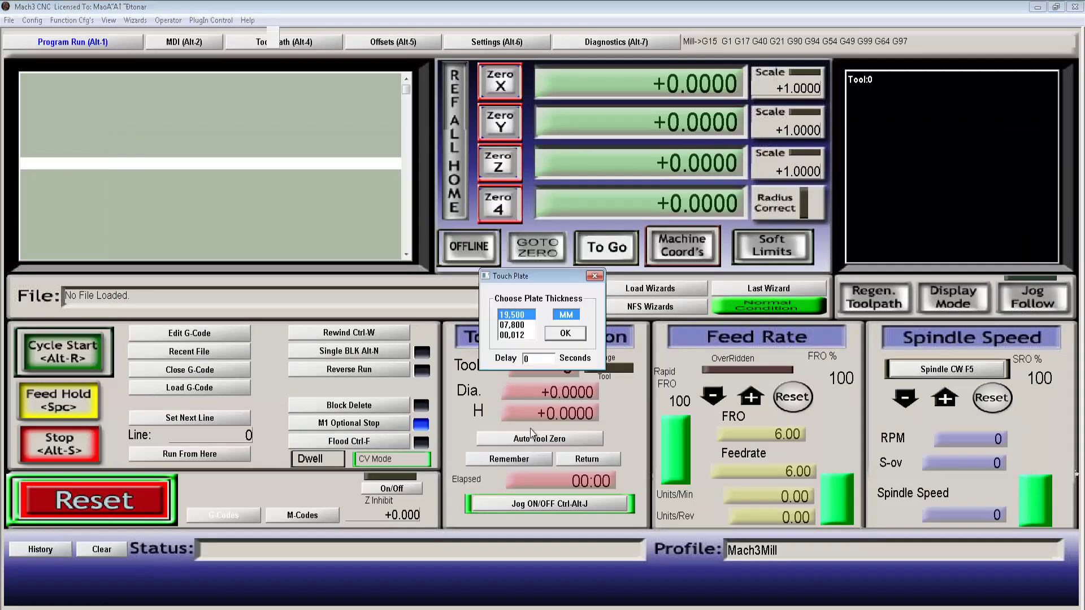
{"action": "left_click", "coordinate": [563, 333]}
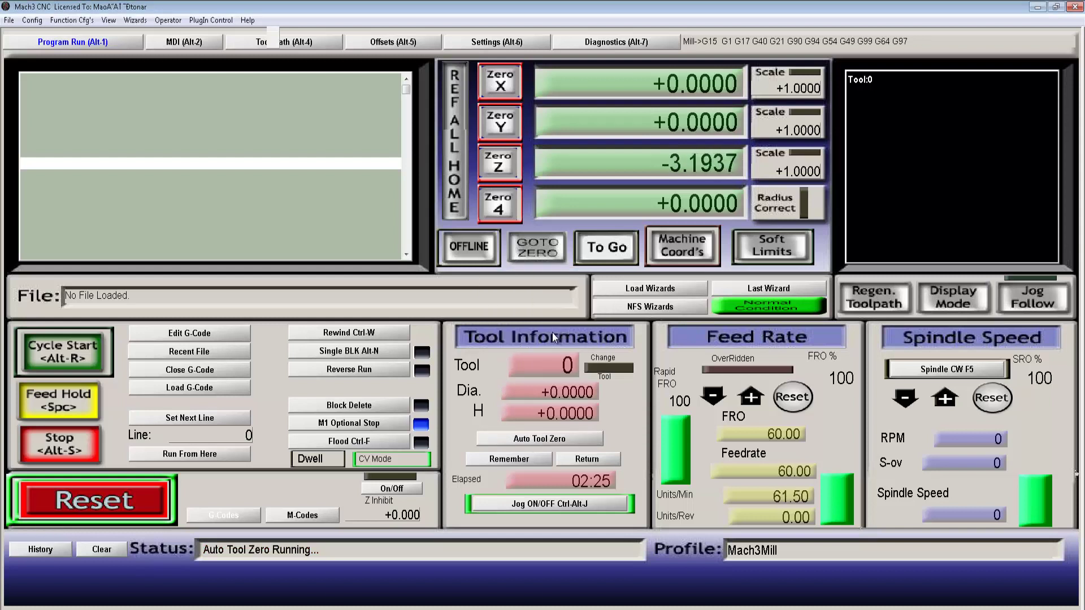
{"action": "left_click", "coordinate": [147, 502]}
{"action": "left_click", "coordinate": [147, 502]}
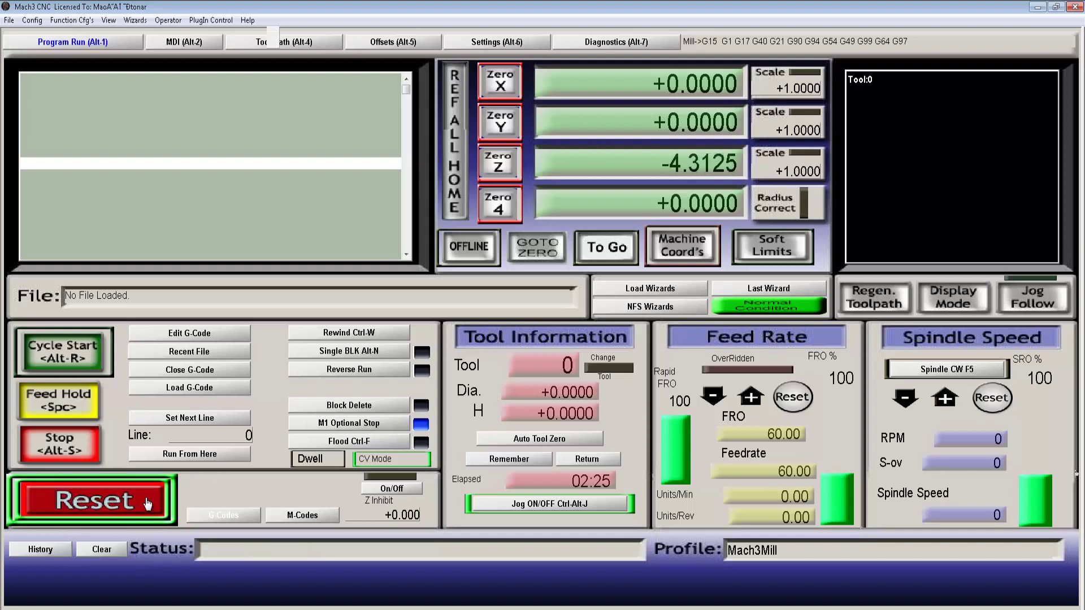
Test Auto Tool Zero with the 19,500 MM plate and a 5-second delay, and stop the run with a reset.
{"action": "left_click", "coordinate": [525, 440]}
{"action": "left_click_drag", "start_coordinate": [533, 361], "coordinate": [468, 363]}
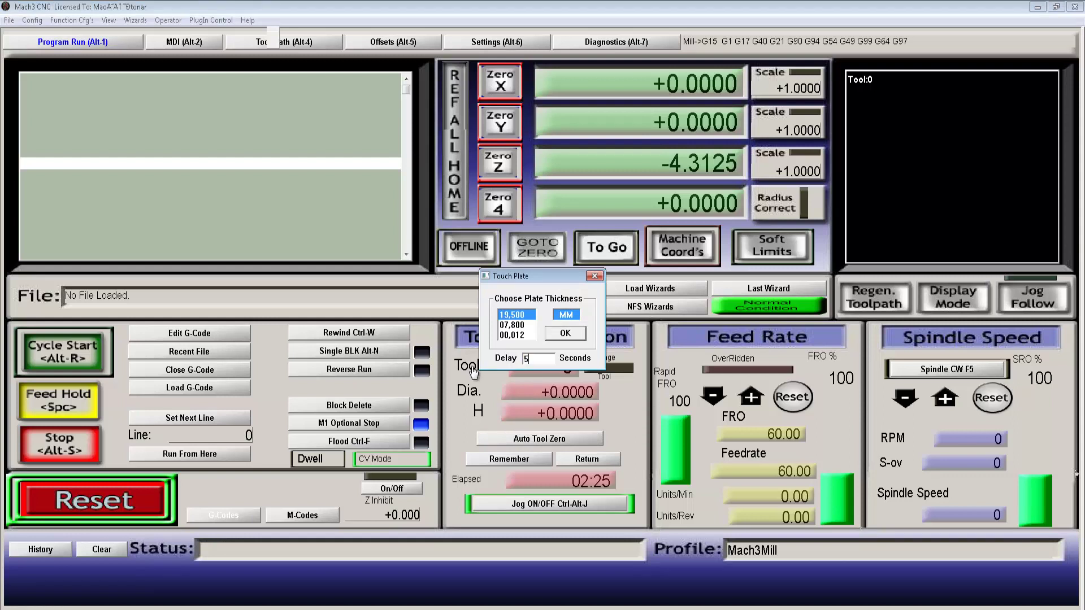
{"action": "left_click", "coordinate": [565, 333]}
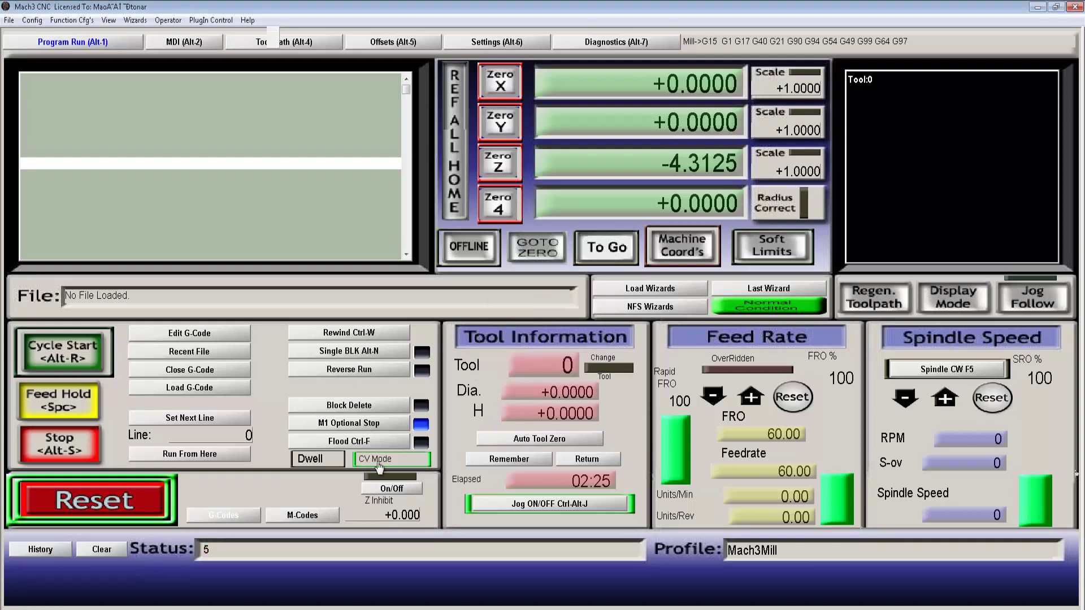
{"action": "left_click", "coordinate": [146, 505]}
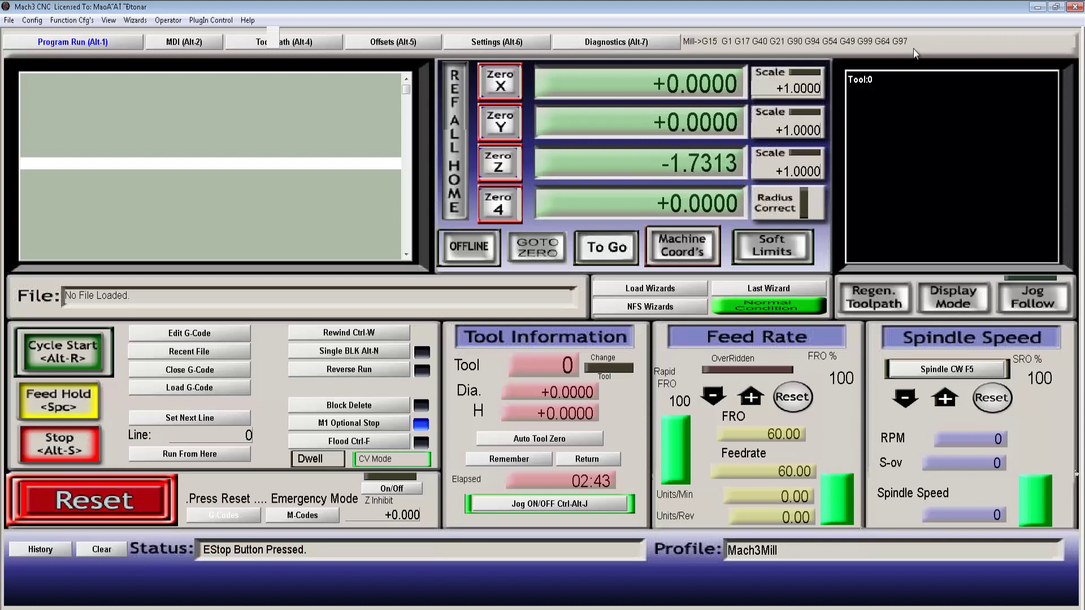
{"action": "left_click", "coordinate": [1075, 7]}
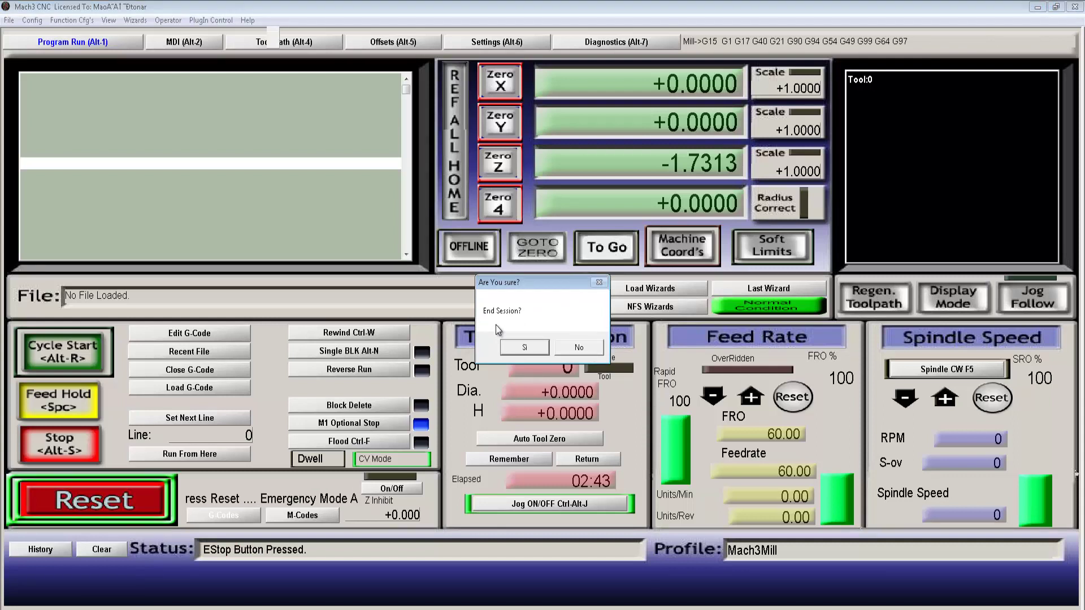
{"action": "left_click", "coordinate": [579, 347]}
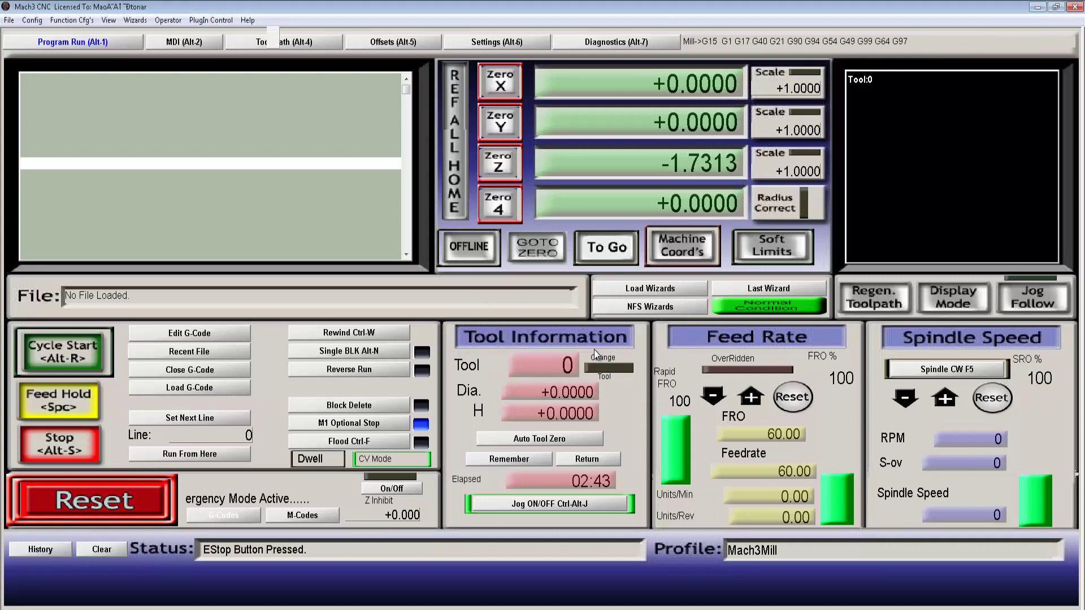
{"action": "left_click", "coordinate": [165, 21]}
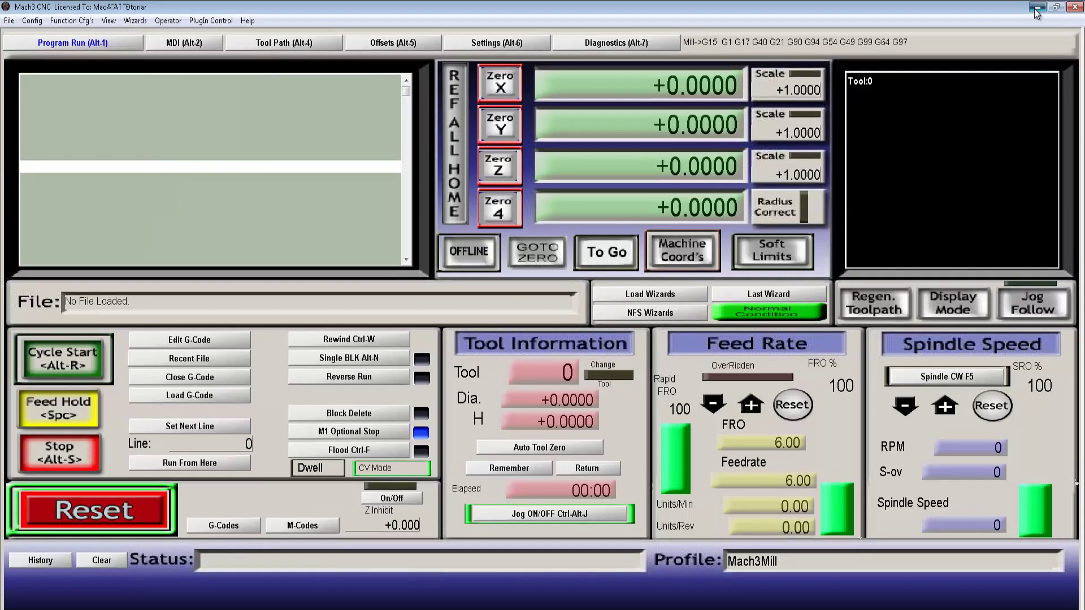
Minimize Mach3 and copy the "asse z" audio file from the Z TOUCHMODIFICATO folder on the desktop.
{"action": "left_click", "coordinate": [1037, 7]}
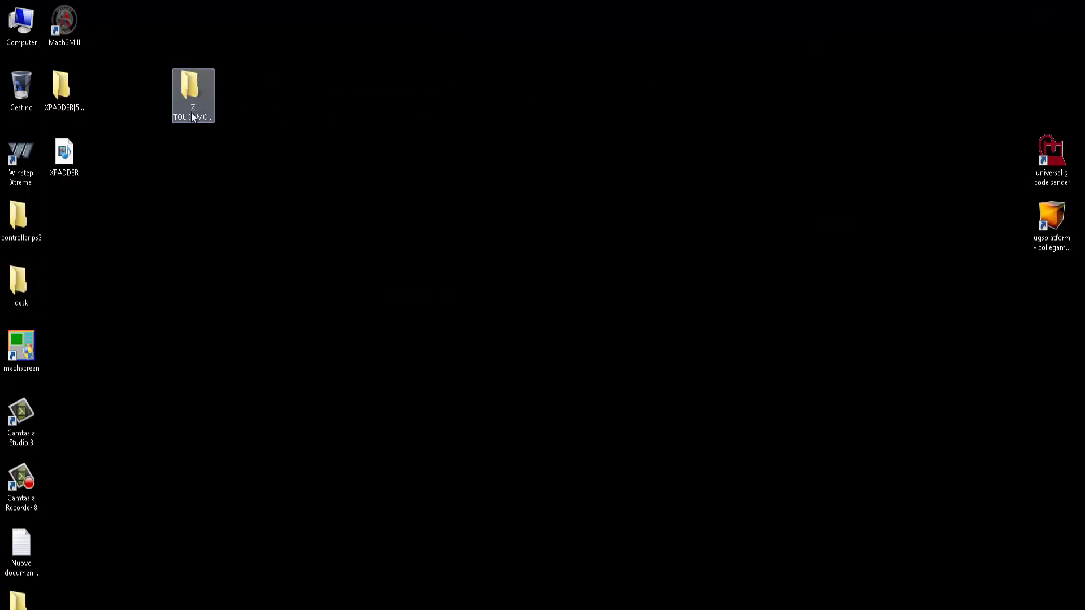
{"action": "double_click", "coordinate": [189, 90]}
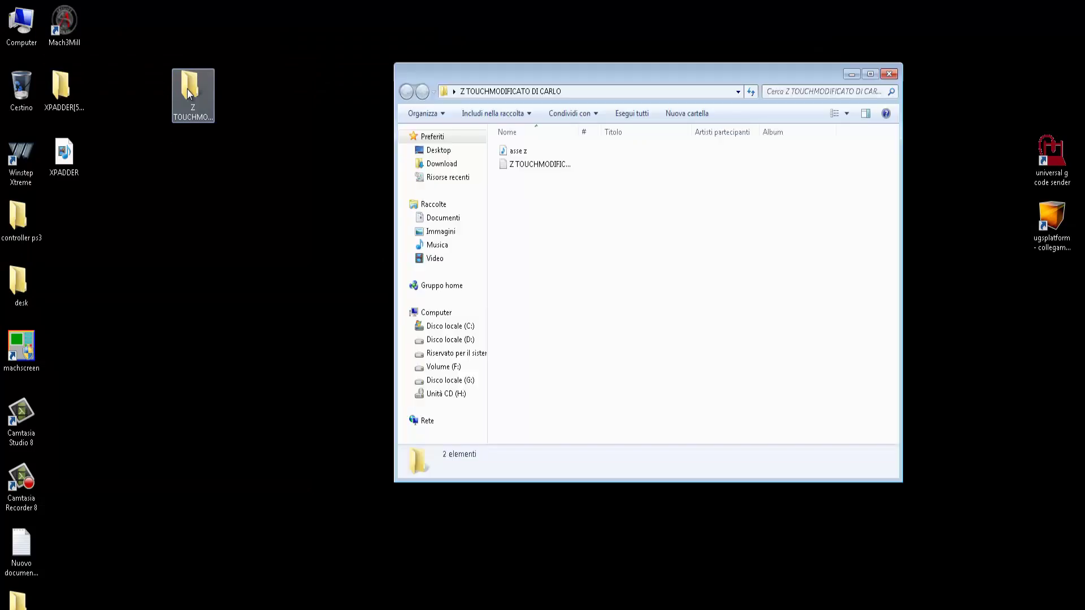
{"action": "left_click", "coordinate": [512, 151]}
{"action": "right_click", "coordinate": [512, 151]}
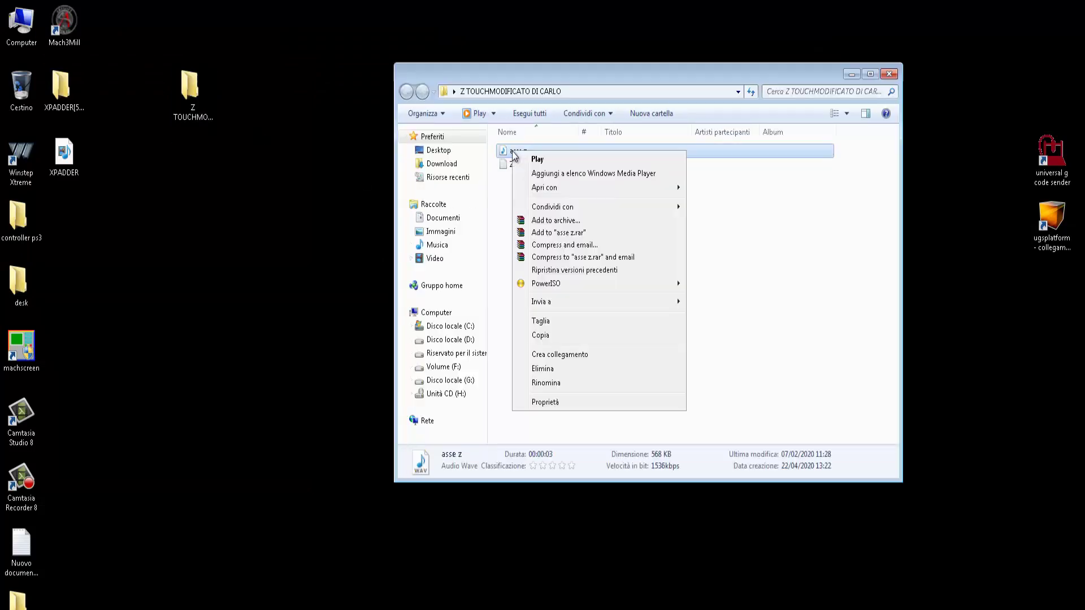
{"action": "left_click", "coordinate": [547, 335]}
Paste the "asse z" audio file into the Mach3 folder on drive C:.
{"action": "double_click", "coordinate": [20, 39]}
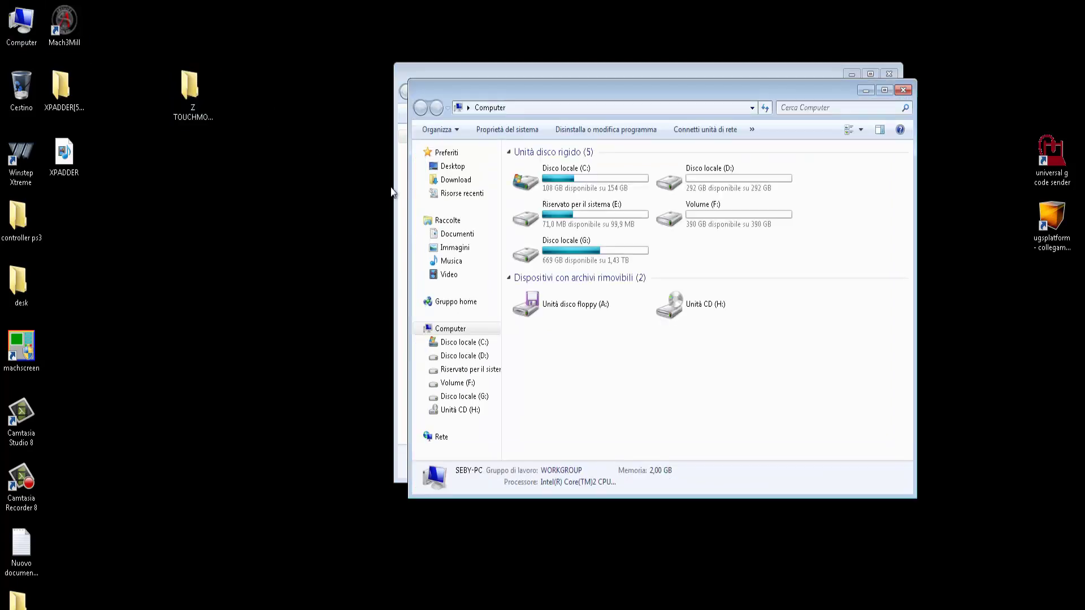
{"action": "left_click", "coordinate": [525, 183]}
{"action": "double_click", "coordinate": [525, 183]}
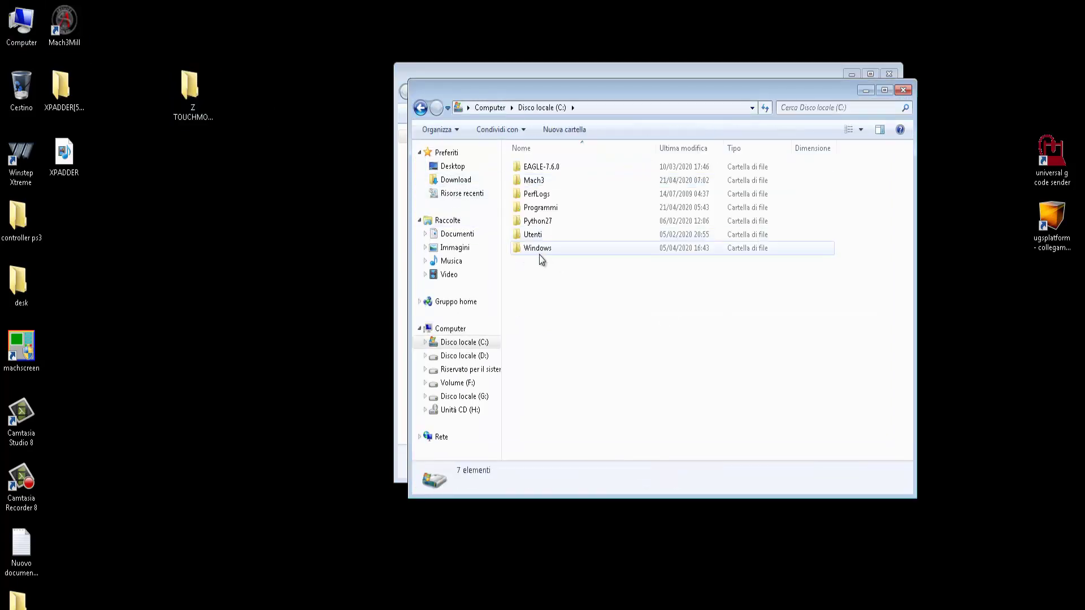
{"action": "double_click", "coordinate": [529, 183]}
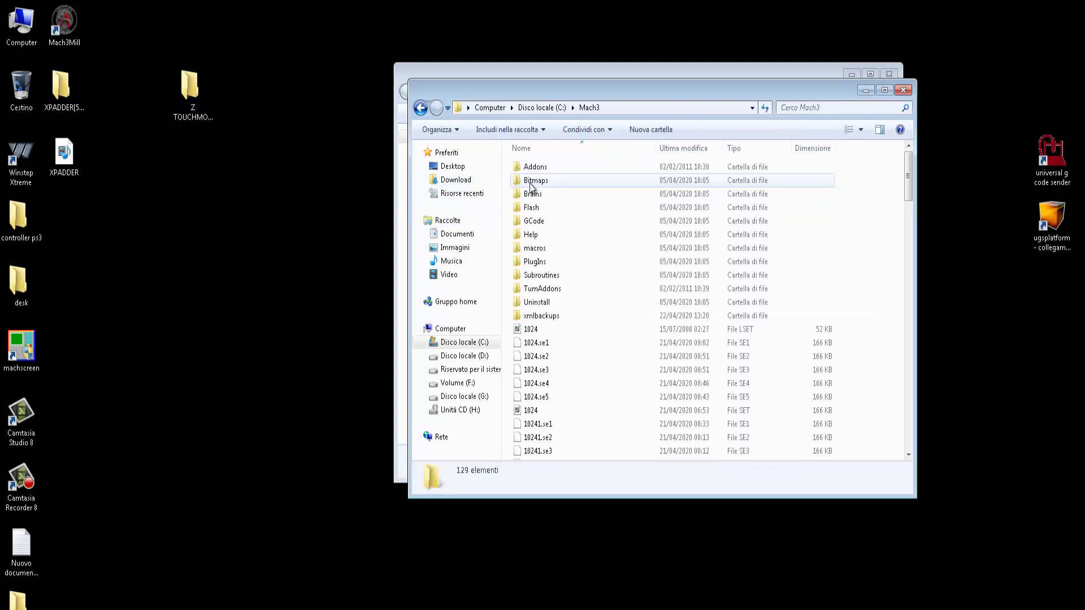
{"action": "right_click", "coordinate": [772, 400]}
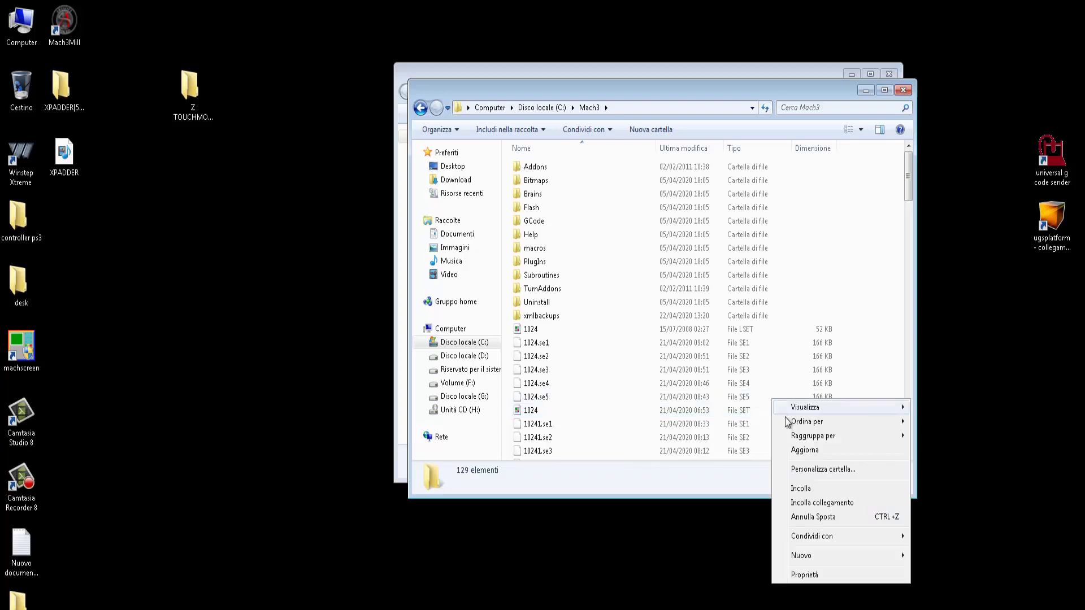
{"action": "left_click", "coordinate": [802, 489]}
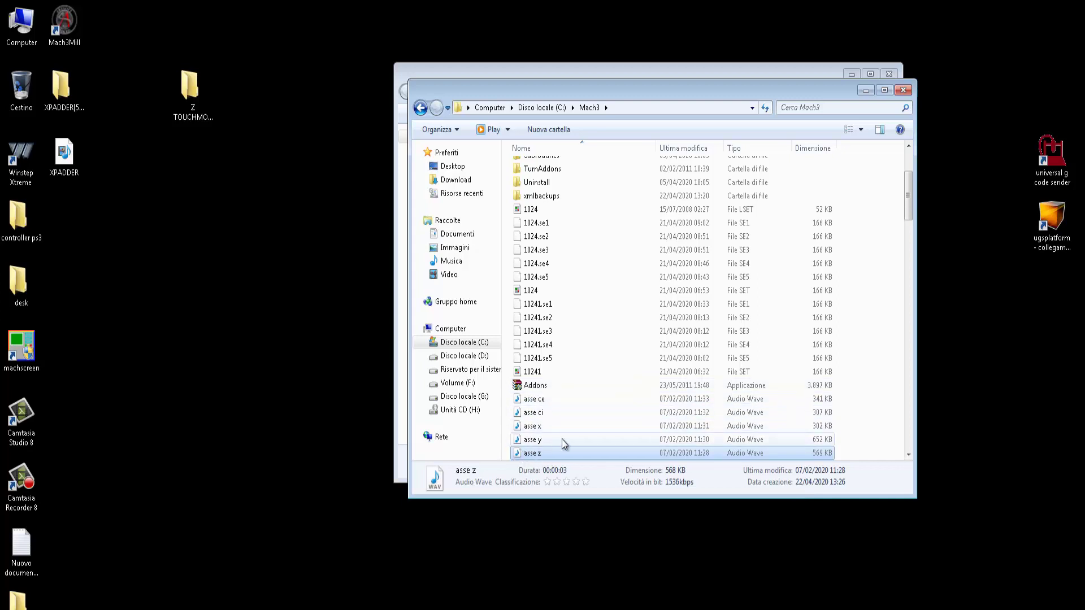
Close both folder windows, and enable Allow Wave Files and Allow Speech in Mach3's General Logic Configuration.
{"action": "left_click", "coordinate": [899, 91]}
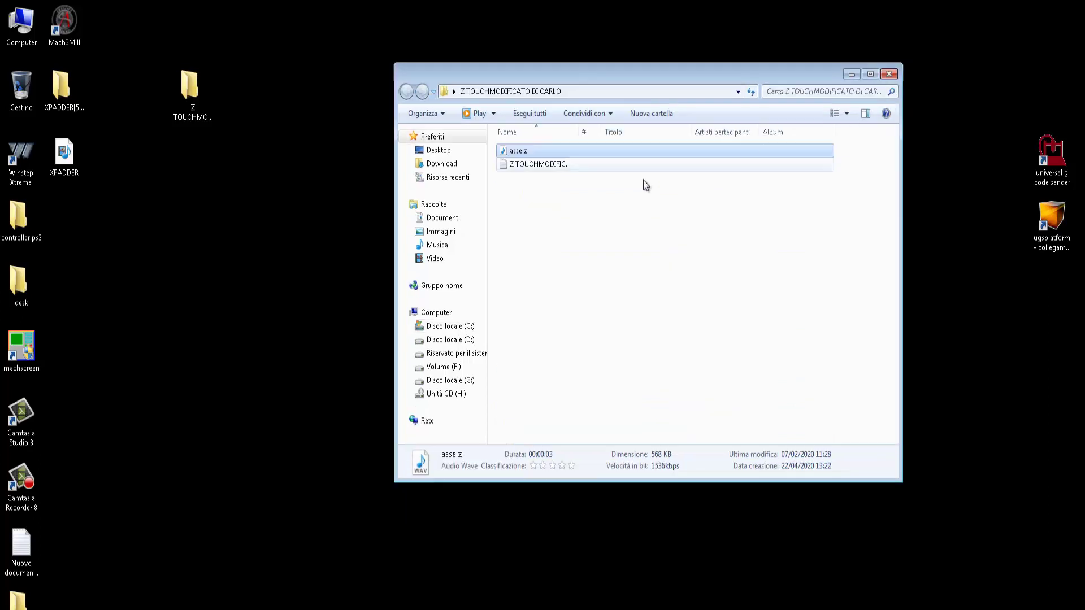
{"action": "left_click", "coordinate": [890, 75]}
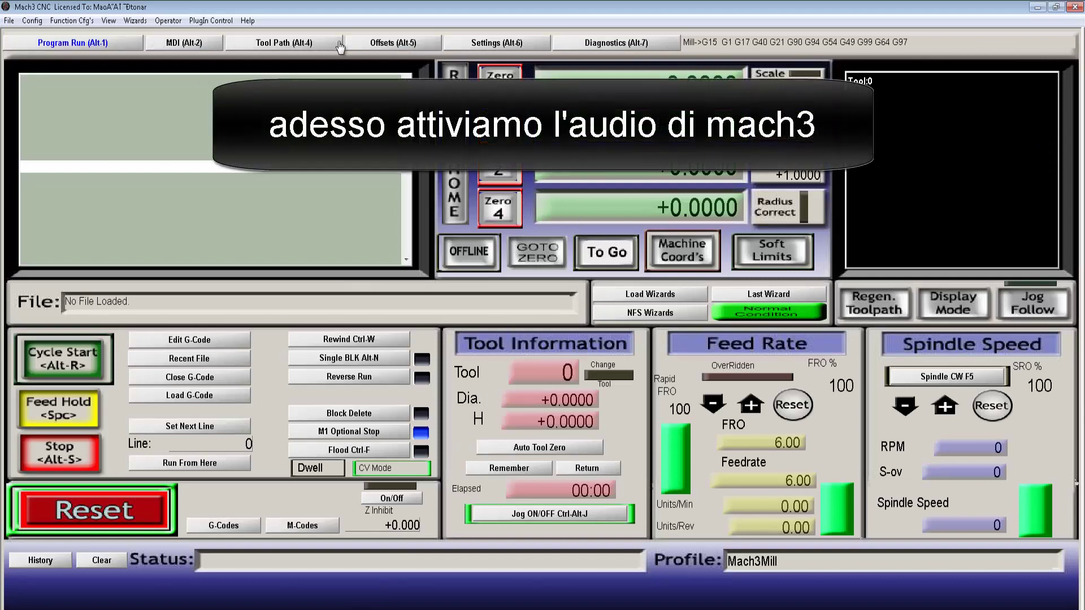
{"action": "left_click", "coordinate": [33, 22]}
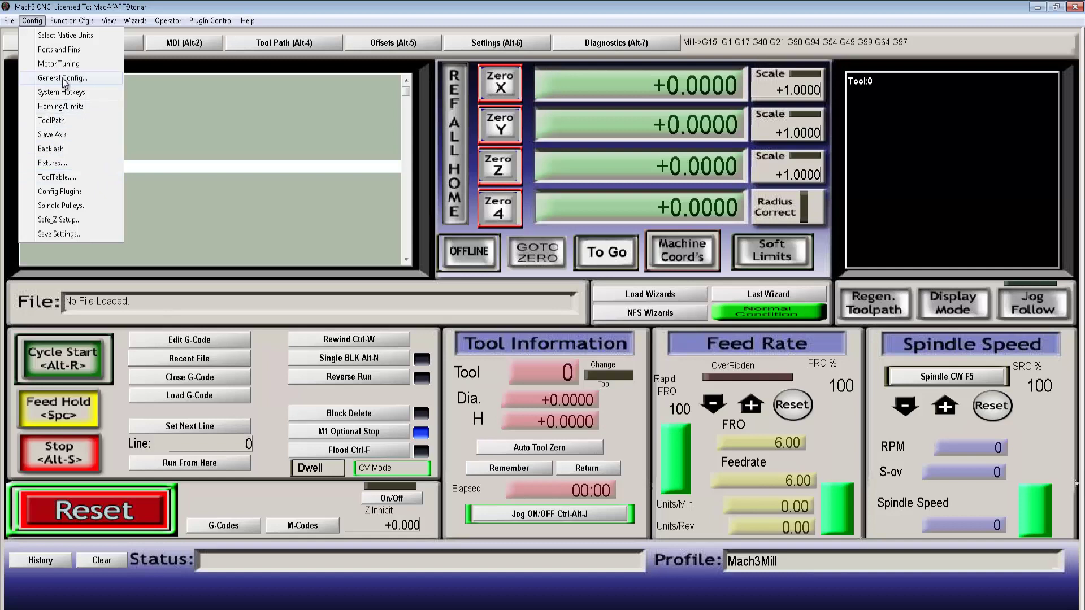
{"action": "left_click", "coordinate": [47, 80]}
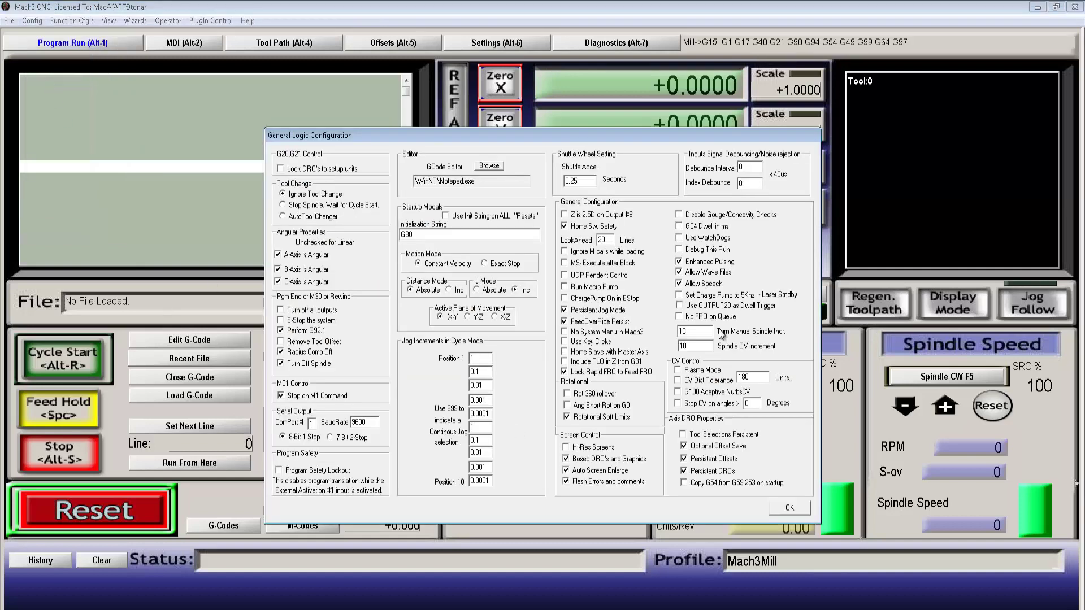
{"action": "left_click", "coordinate": [680, 283]}
{"action": "left_click", "coordinate": [679, 273]}
{"action": "left_click", "coordinate": [680, 283]}
{"action": "left_click", "coordinate": [678, 273]}
{"action": "left_click", "coordinate": [678, 272]}
{"action": "left_click", "coordinate": [788, 509]}
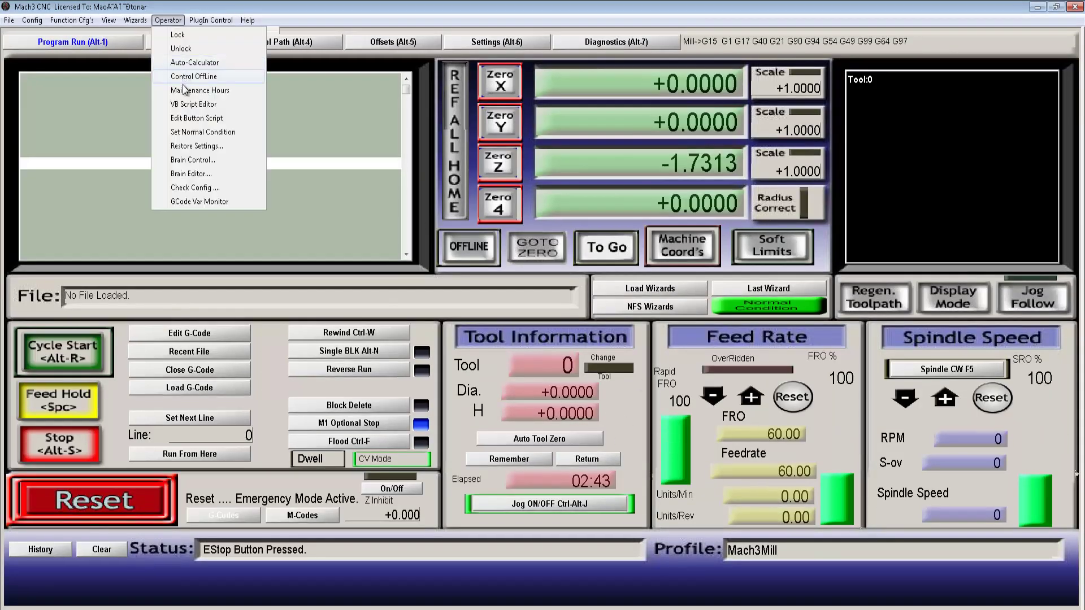
Review the Auto Tool Zero button script and its Touch Plate dialog, cancel the dialog, and close the script without saving.
{"action": "left_click", "coordinate": [192, 118]}
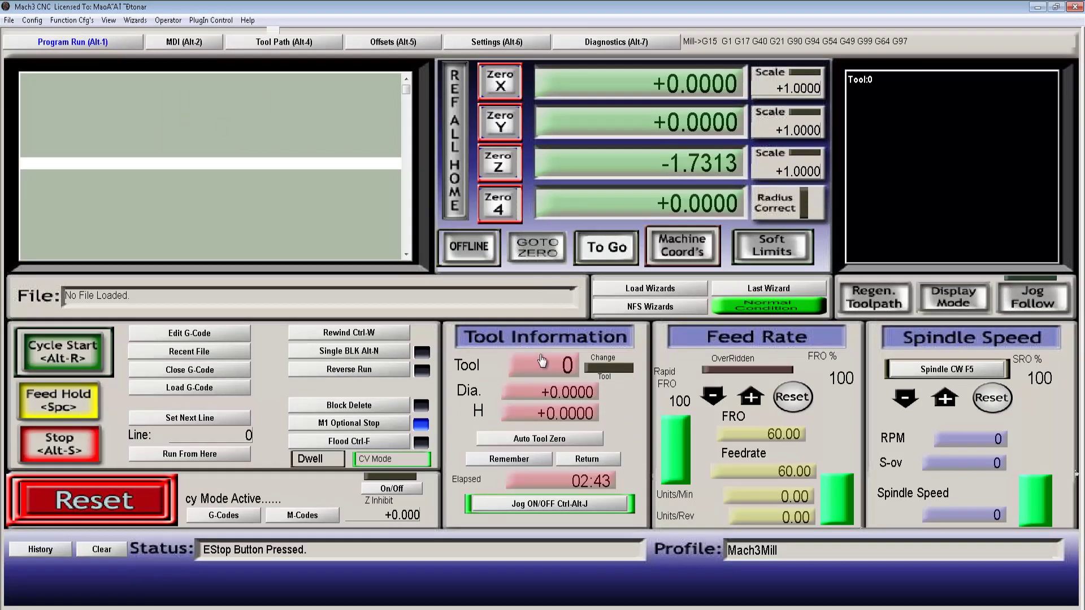
{"action": "left_click", "coordinate": [553, 439]}
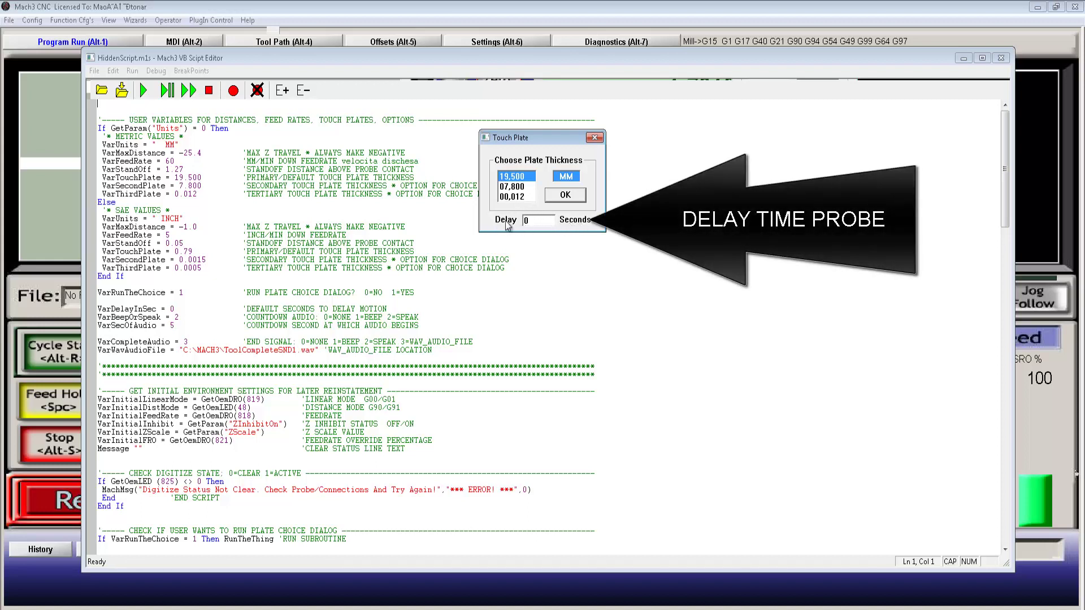
{"action": "left_click", "coordinate": [594, 139]}
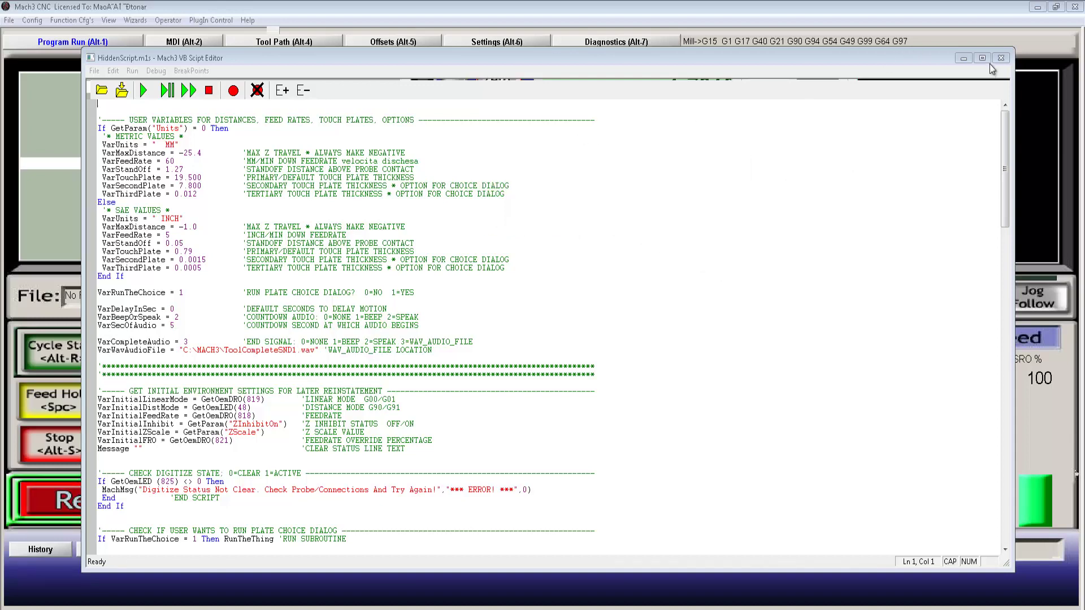
{"action": "left_click", "coordinate": [1000, 58]}
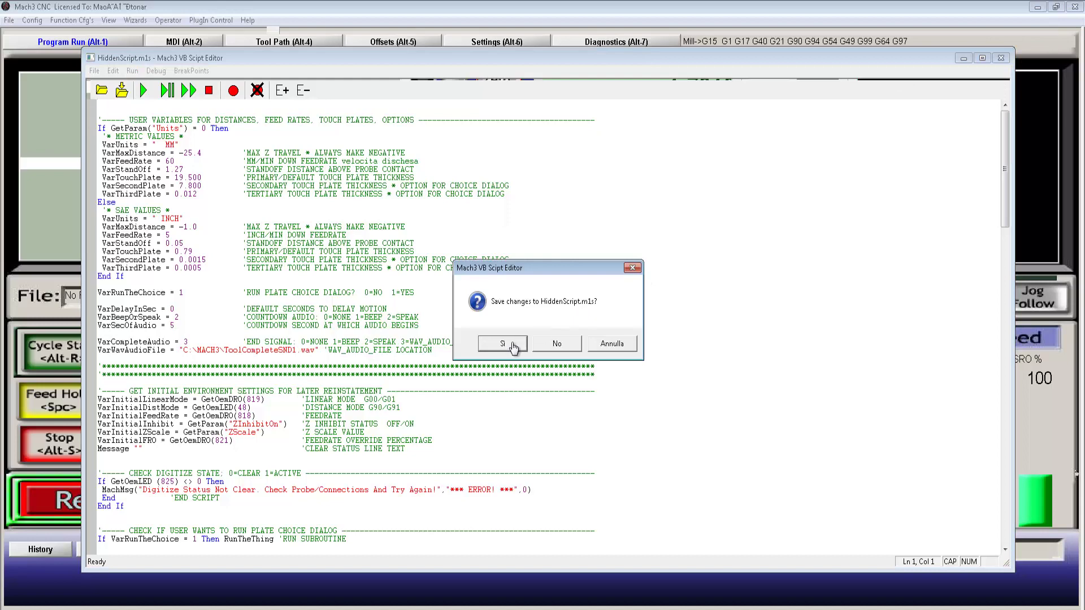
{"action": "left_click", "coordinate": [562, 343]}
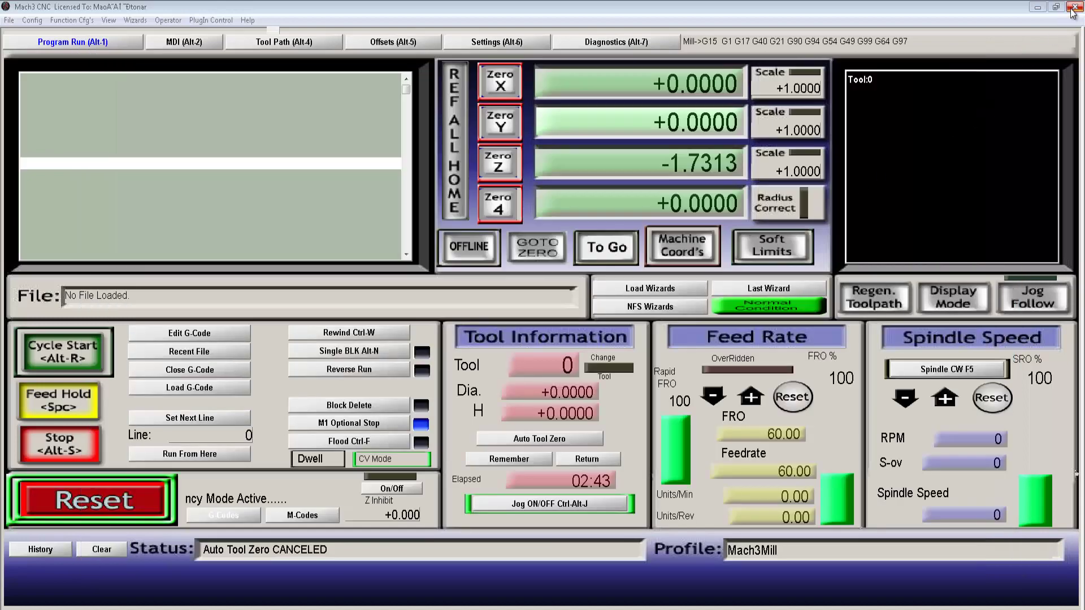
End the Mach3 session, and reset the machine during the Auto Tool Zero countdown in a new session.
{"action": "left_click", "coordinate": [1074, 8]}
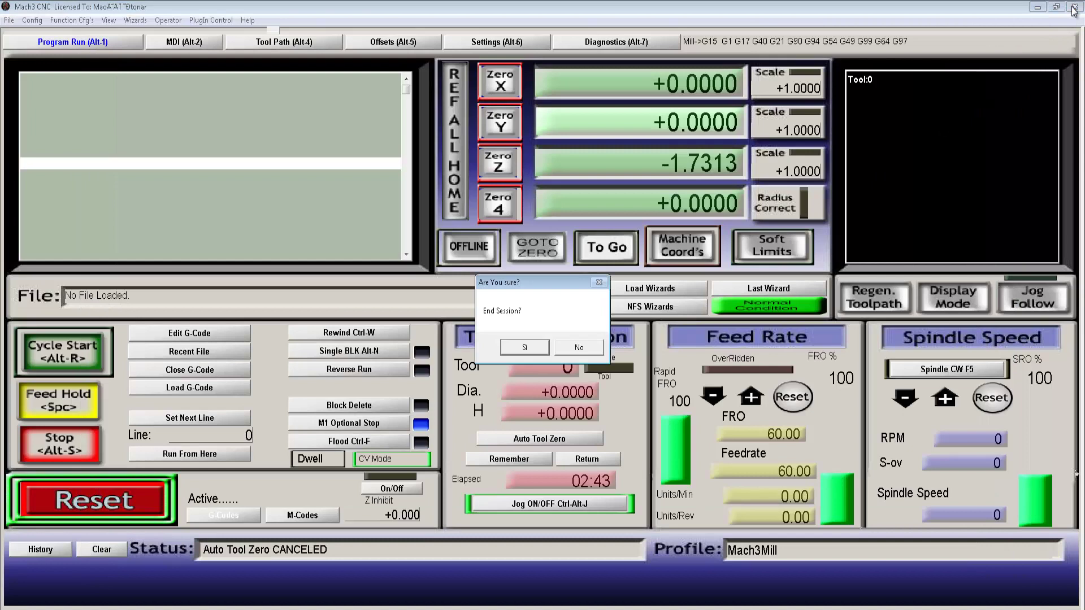
{"action": "left_click", "coordinate": [524, 348]}
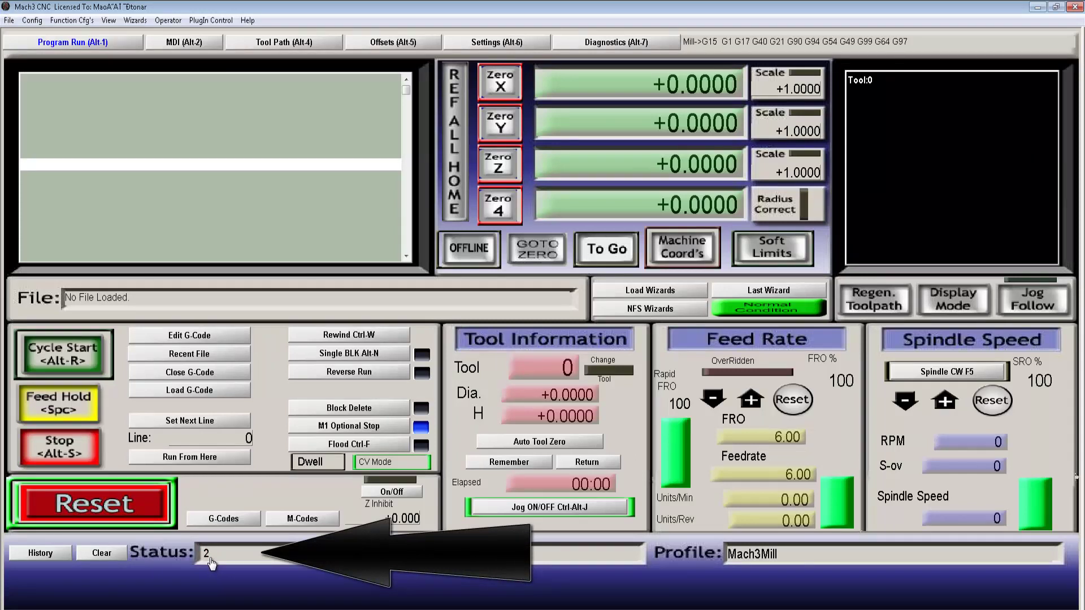
{"action": "left_click", "coordinate": [117, 511]}
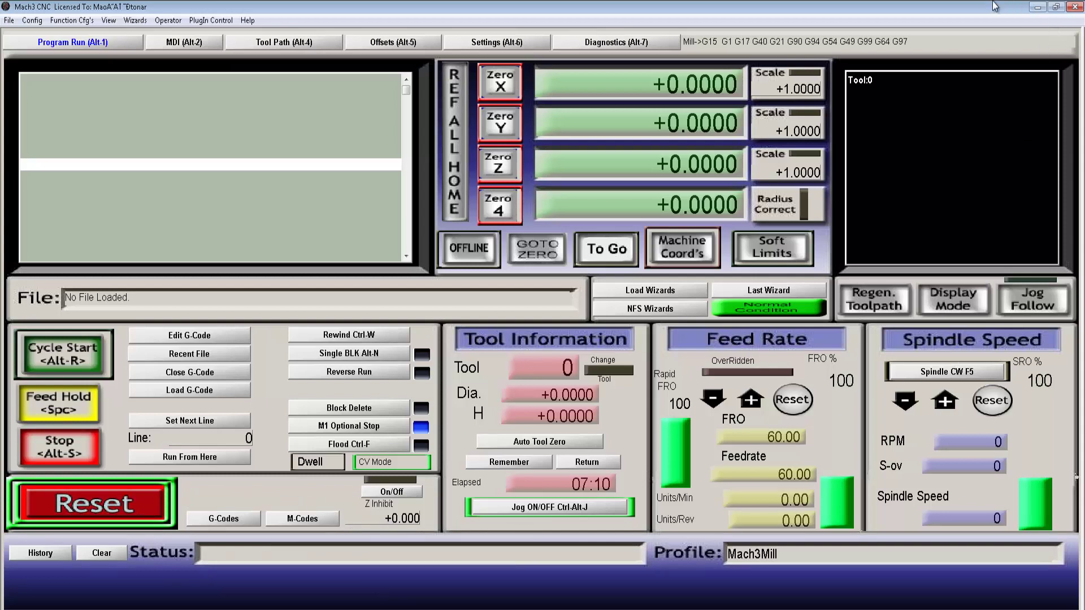
Shift Mach3 off the desktop icons, play "asse z" from the Z TOUCHMODIFICATO folder, and close the folder and the player.
{"action": "left_click_drag", "start_coordinate": [990, 2], "coordinate": [747, 135]}
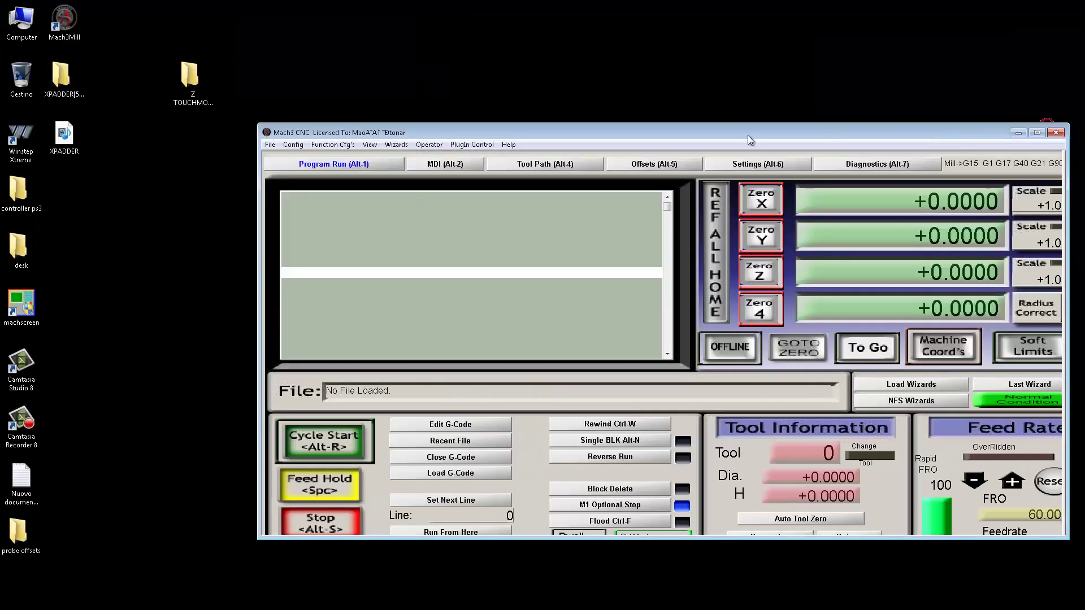
{"action": "double_click", "coordinate": [190, 79]}
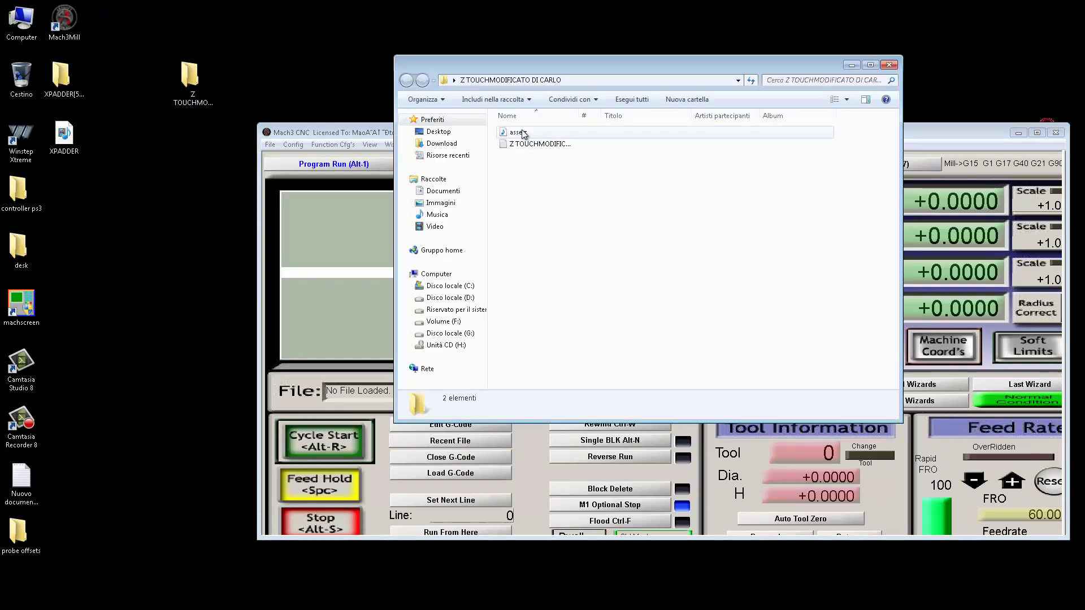
{"action": "double_click", "coordinate": [524, 132]}
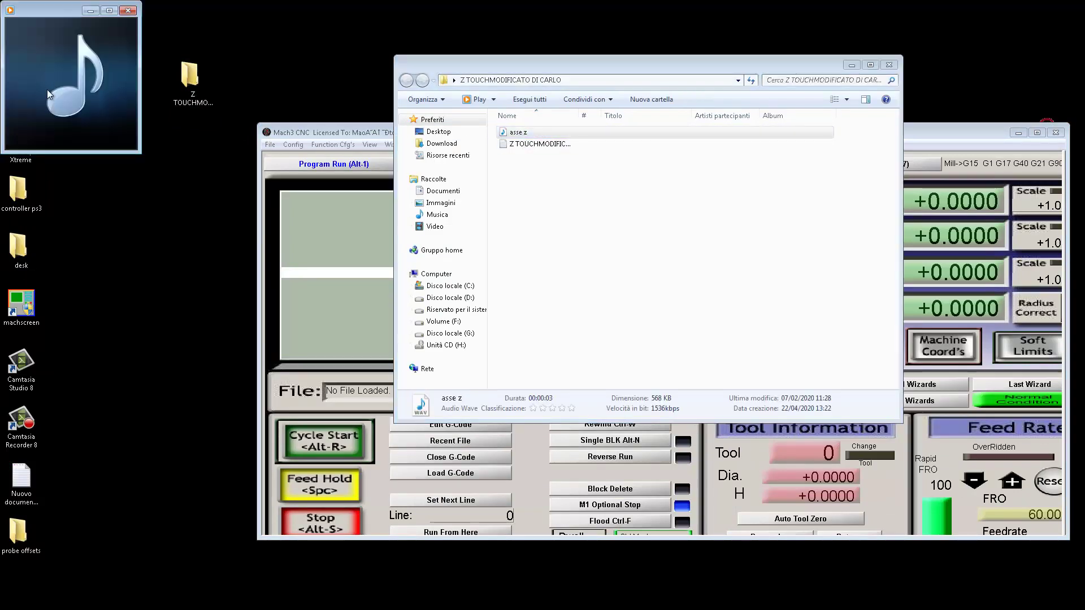
{"action": "left_click", "coordinate": [889, 64]}
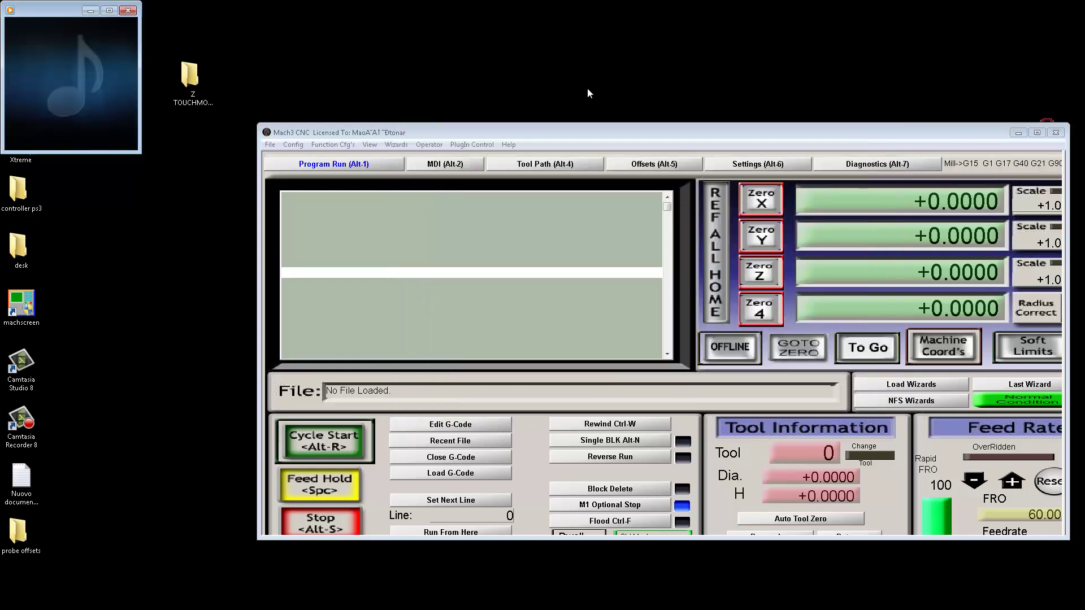
{"action": "left_click", "coordinate": [129, 10]}
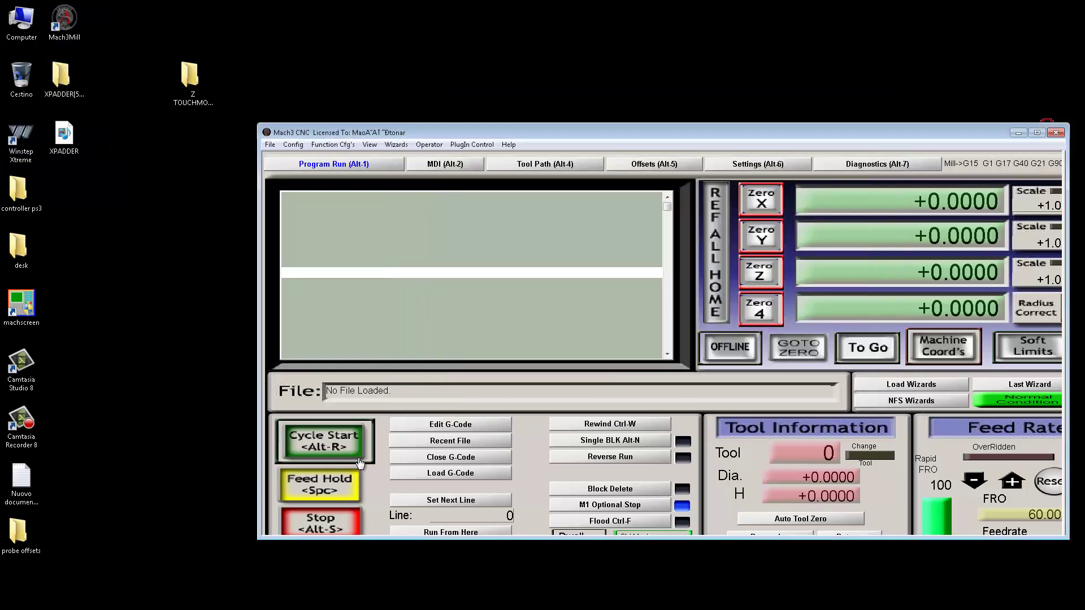